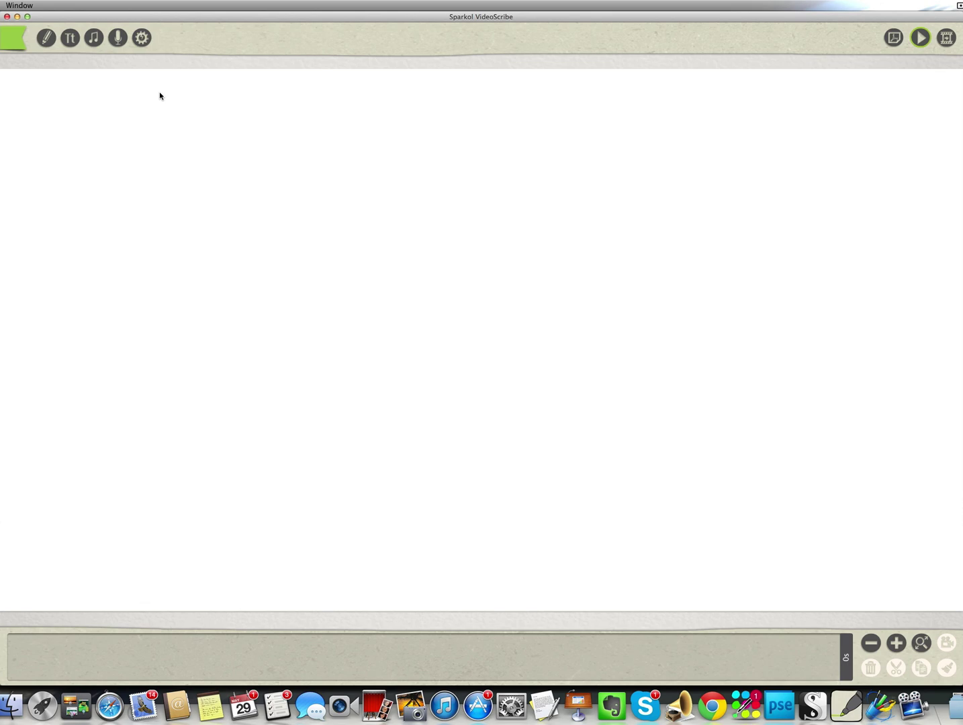
Browse the image library folders and preview Home (sketch) in the House building folder.
{"action": "left_click", "coordinate": [46, 41]}
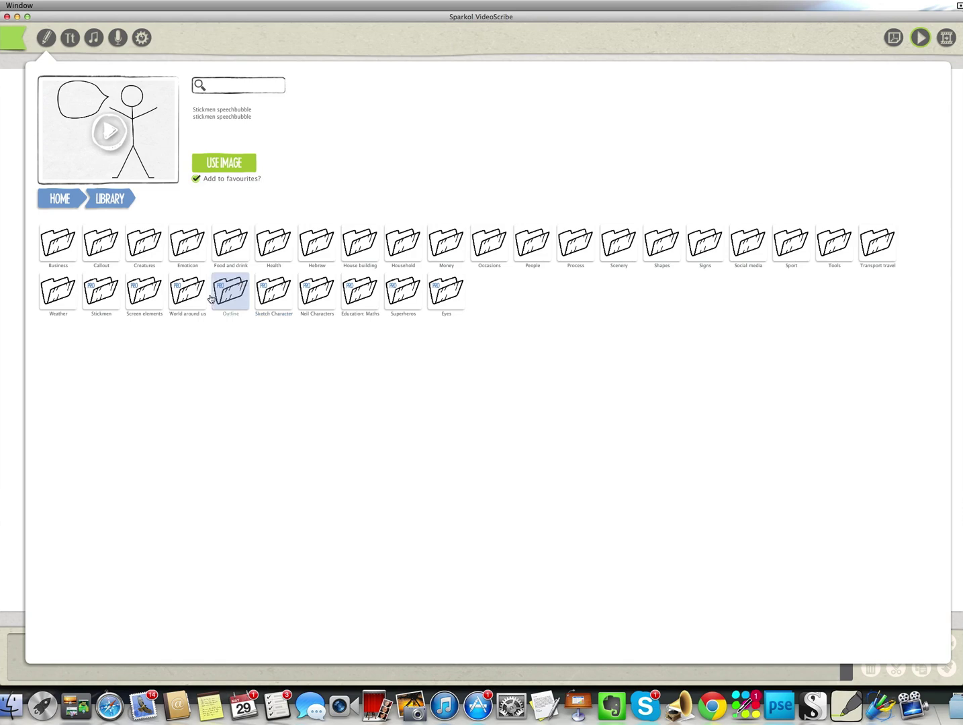
{"action": "left_click", "coordinate": [95, 300]}
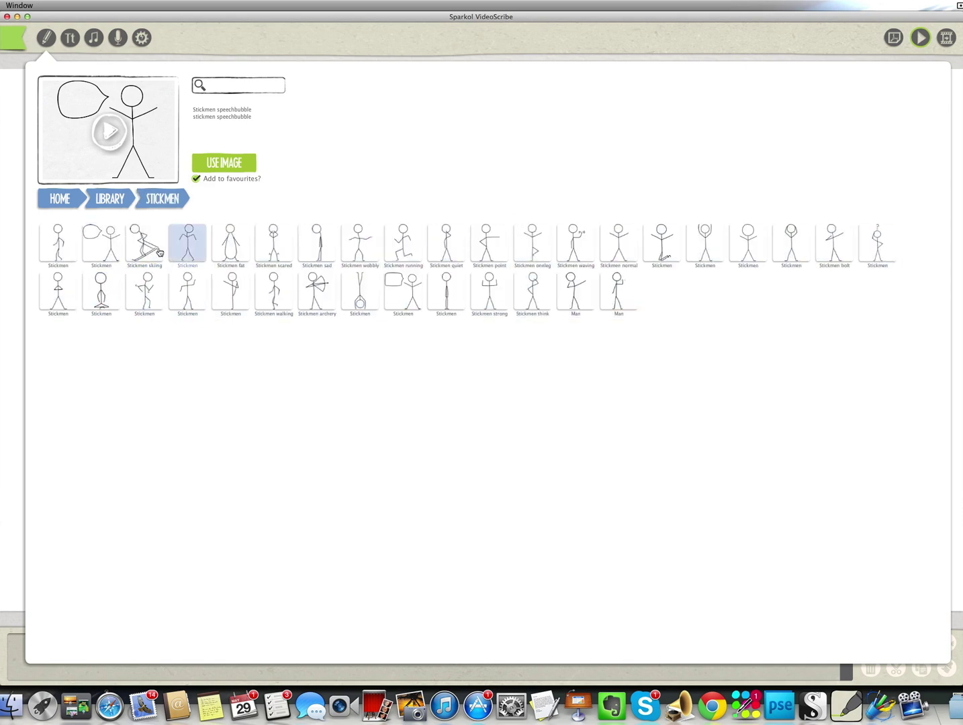
{"action": "left_click", "coordinate": [114, 202]}
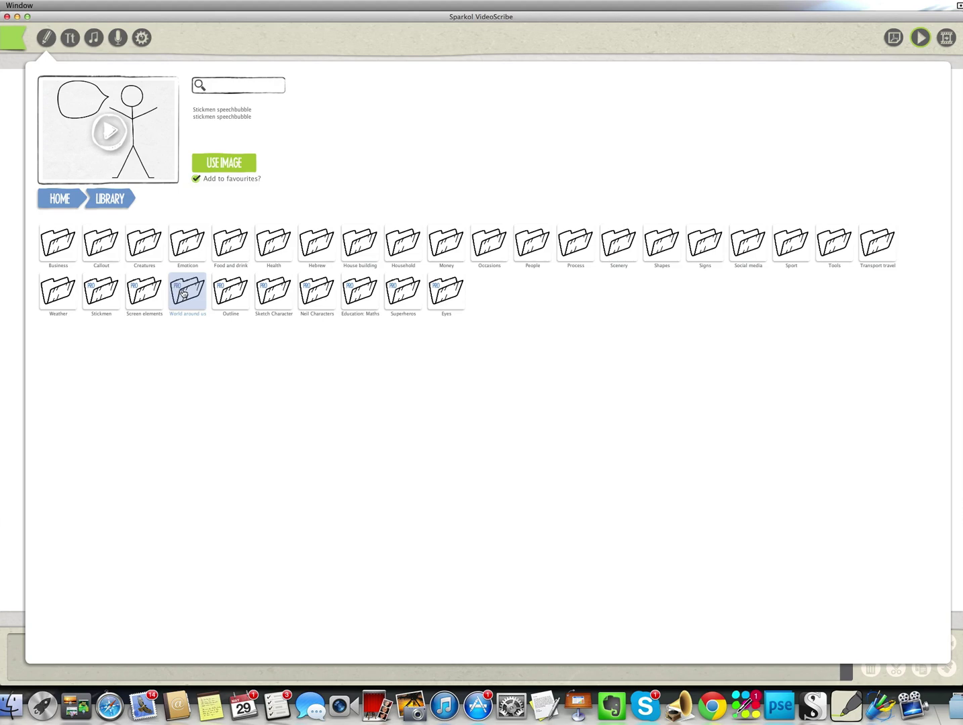
{"action": "left_click", "coordinate": [273, 294]}
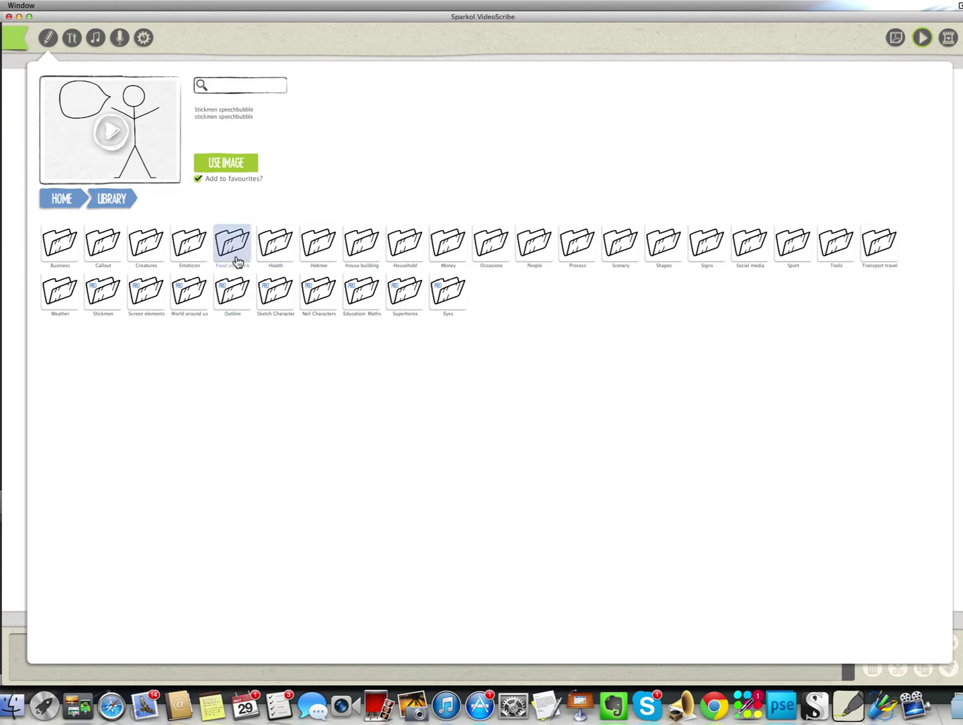
{"action": "left_click", "coordinate": [368, 250]}
{"action": "left_click", "coordinate": [533, 253]}
Add the Home (sketch) house to the canvas and set its drawing time to 3.5 seconds.
{"action": "left_click", "coordinate": [225, 166]}
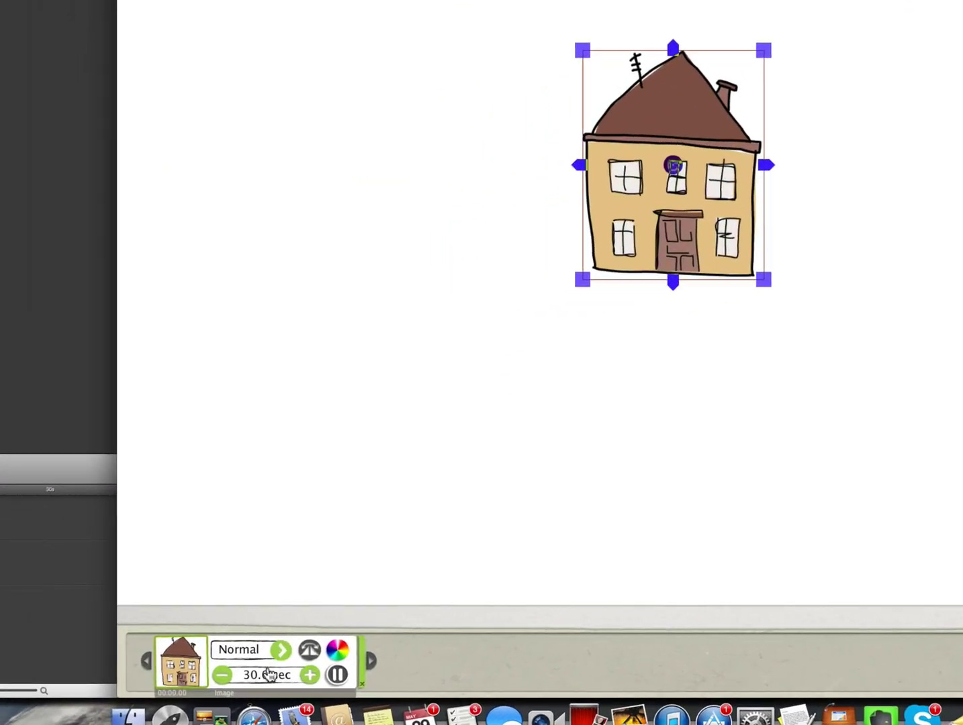
{"action": "left_click", "coordinate": [121, 667]}
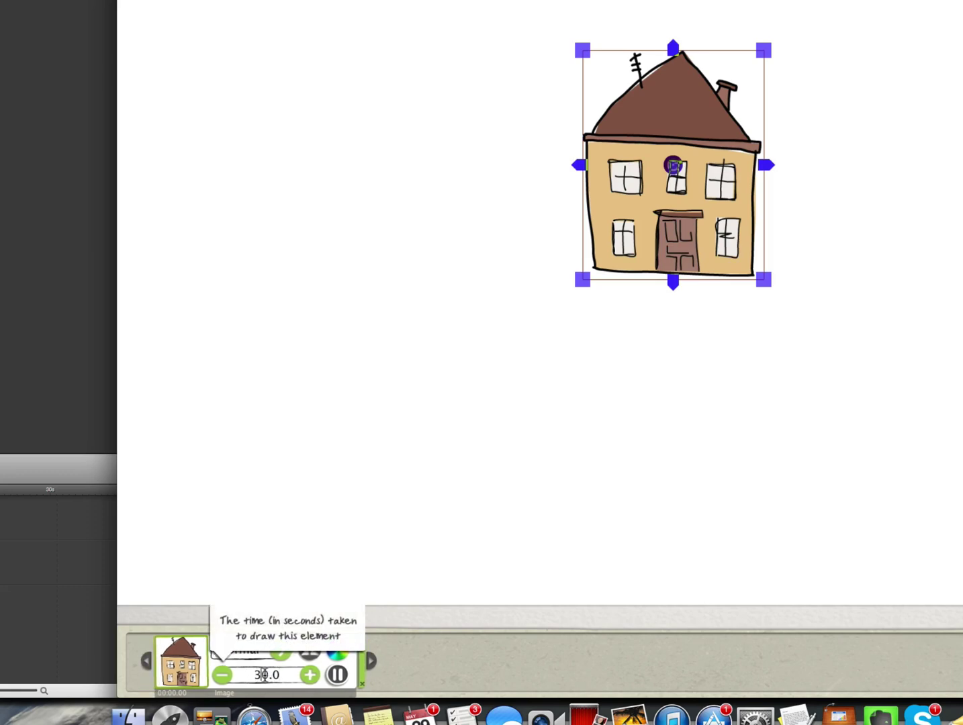
{"action": "left_click_drag", "start_coordinate": [257, 675], "coordinate": [296, 672]}
{"action": "type", "text": "3.5"}
{"action": "left_click", "coordinate": [440, 489]}
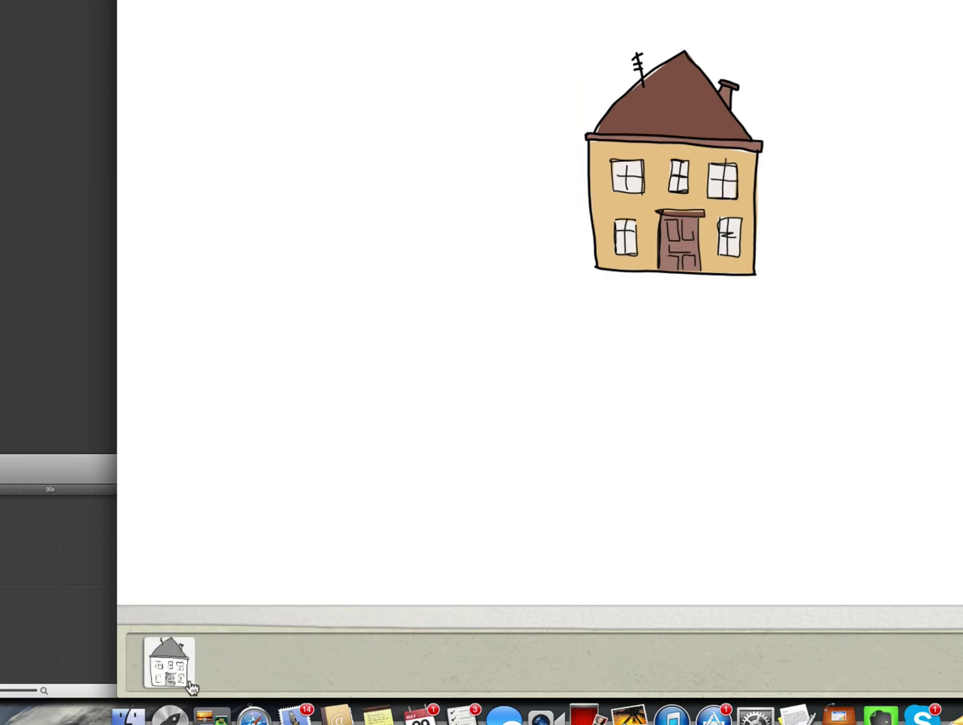
Make the house draw as outline only, set the camera on it, and play the scribe.
{"action": "left_click", "coordinate": [686, 139]}
{"action": "left_click", "coordinate": [280, 649]}
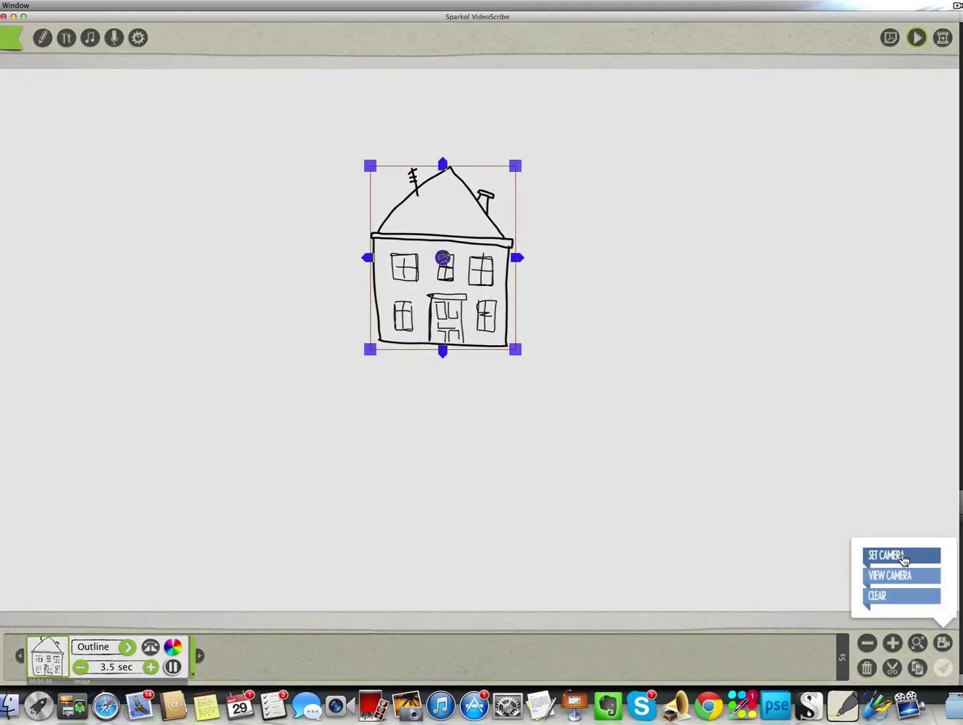
{"action": "left_click", "coordinate": [902, 554]}
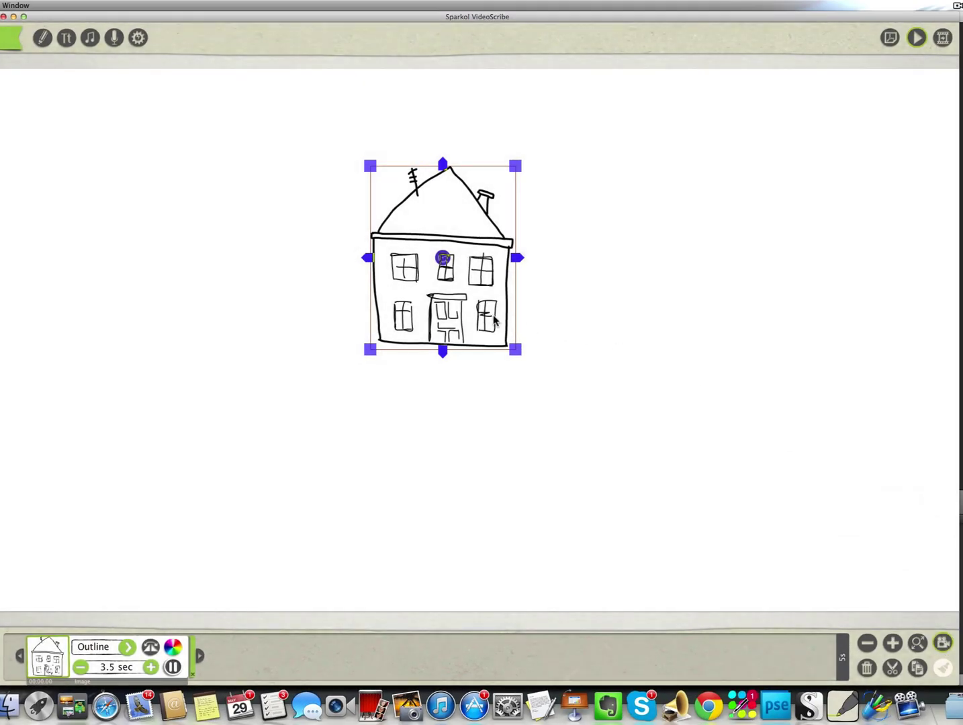
{"action": "left_click", "coordinate": [916, 39]}
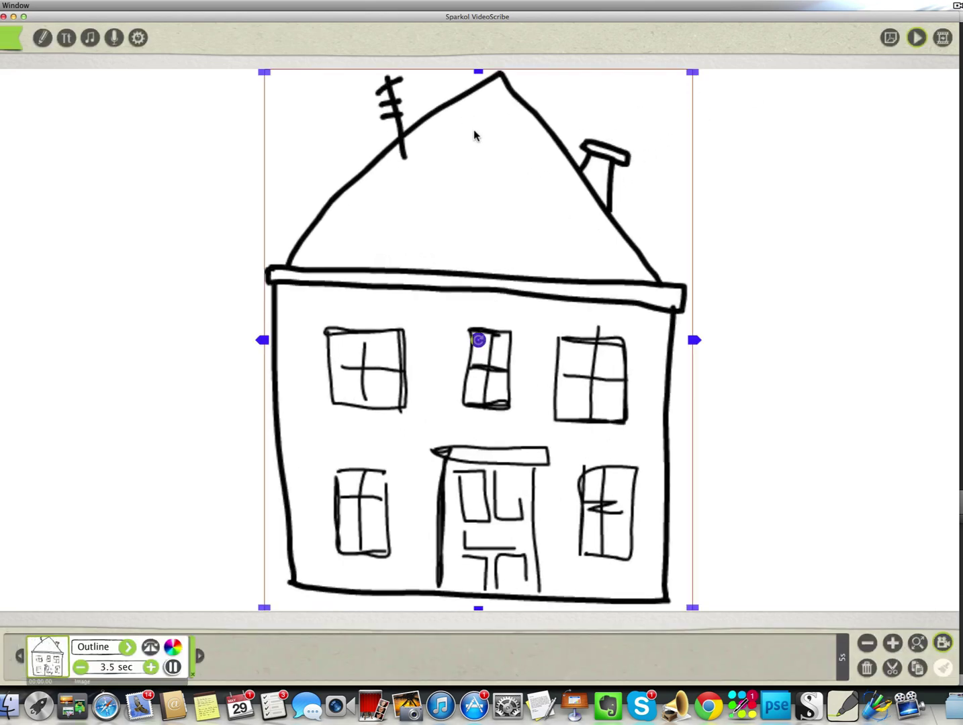
Download and apply the Solo Inkpen as the drawing hand, then preview the scribe.
{"action": "left_click", "coordinate": [139, 40]}
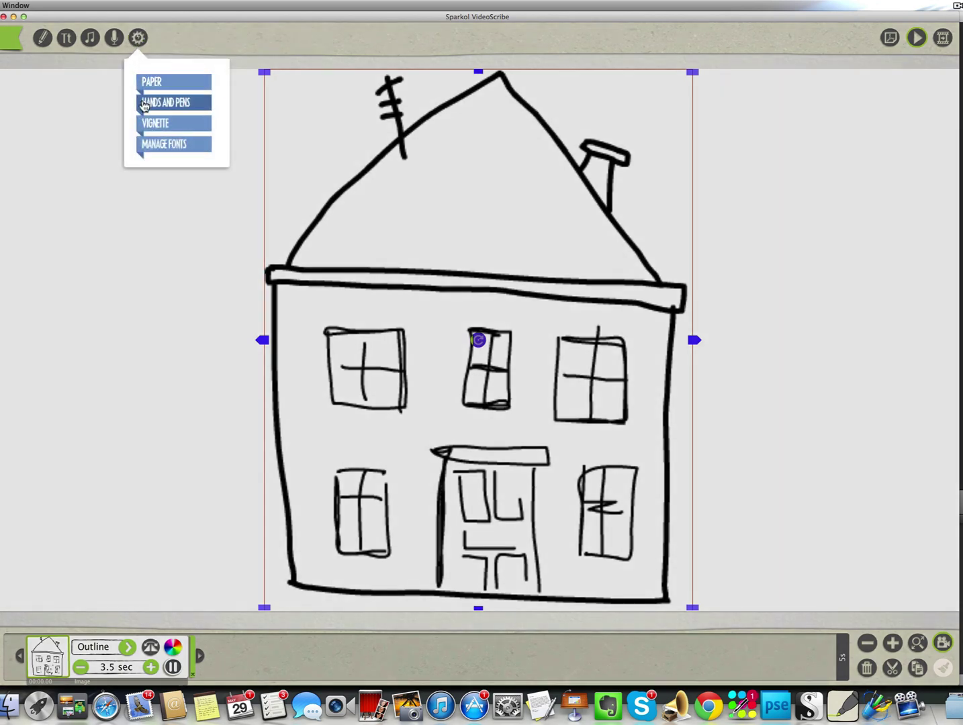
{"action": "left_click", "coordinate": [143, 103]}
{"action": "left_click", "coordinate": [200, 97]}
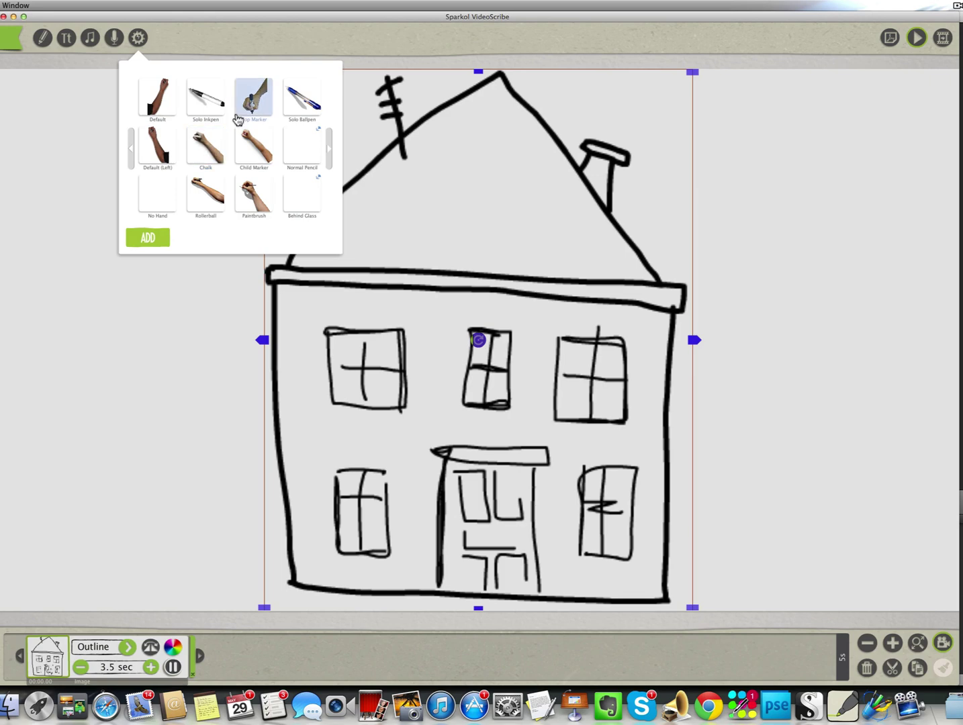
{"action": "scroll", "coordinate": [249, 132], "scroll_direction": "right", "scroll_amount": 10}
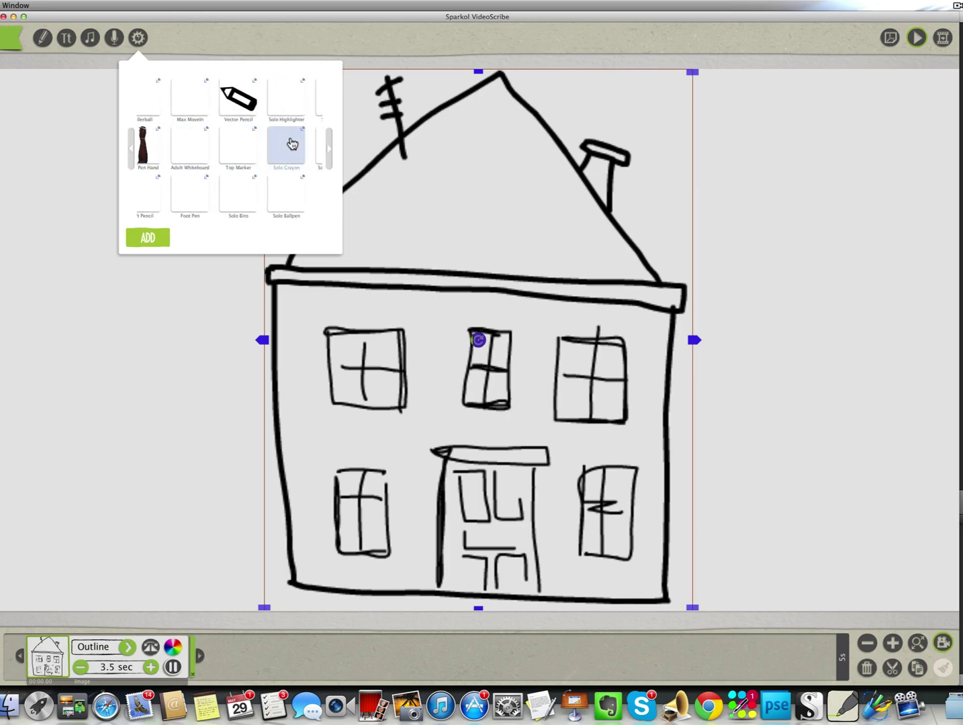
{"action": "scroll", "coordinate": [263, 128], "scroll_direction": "right", "scroll_amount": 2}
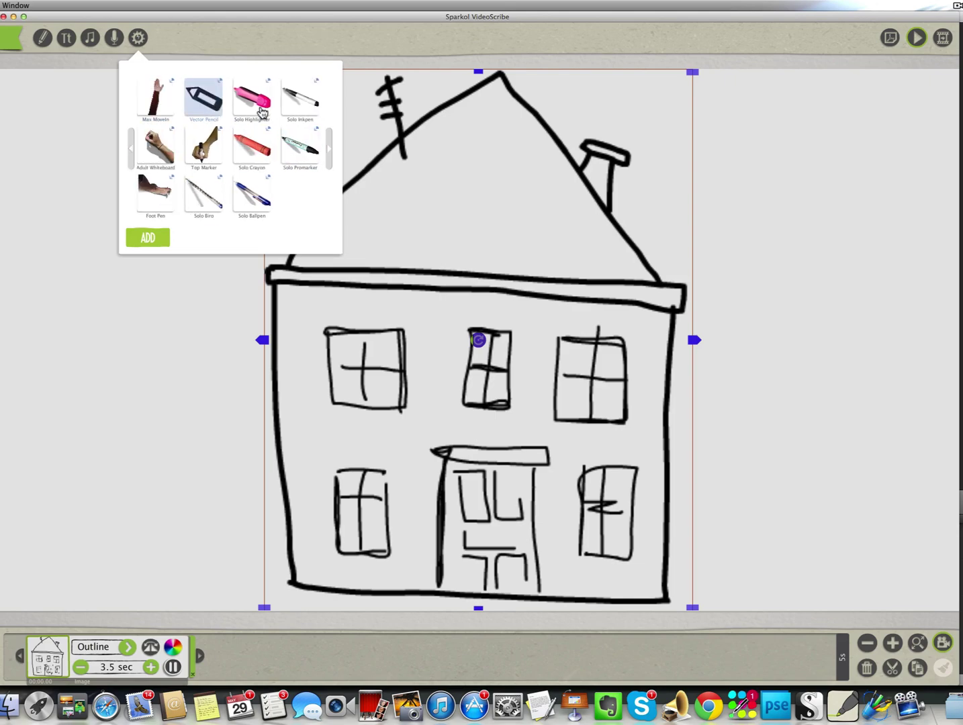
{"action": "left_click", "coordinate": [300, 101]}
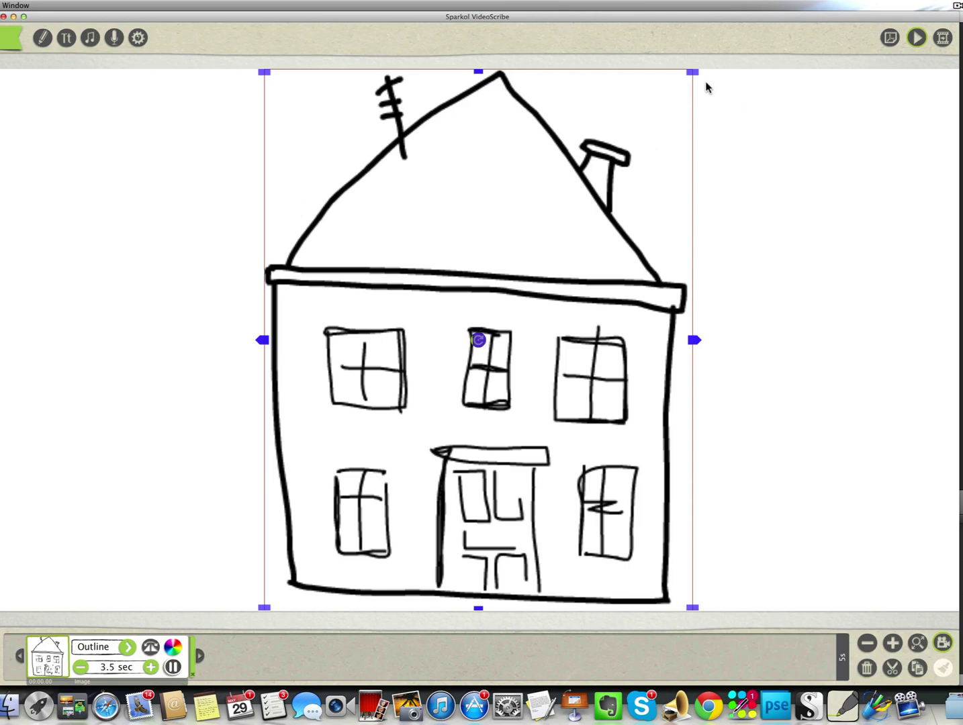
{"action": "left_click", "coordinate": [916, 39]}
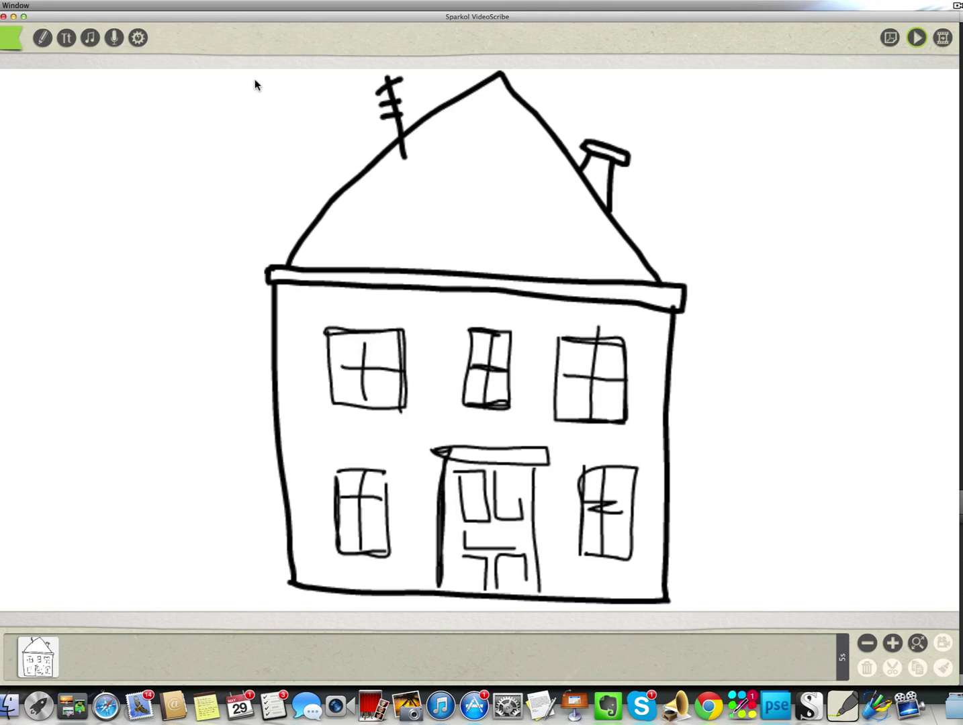
Switch the drawing hand to the Child Marker and preview the house drawing.
{"action": "left_click", "coordinate": [138, 41]}
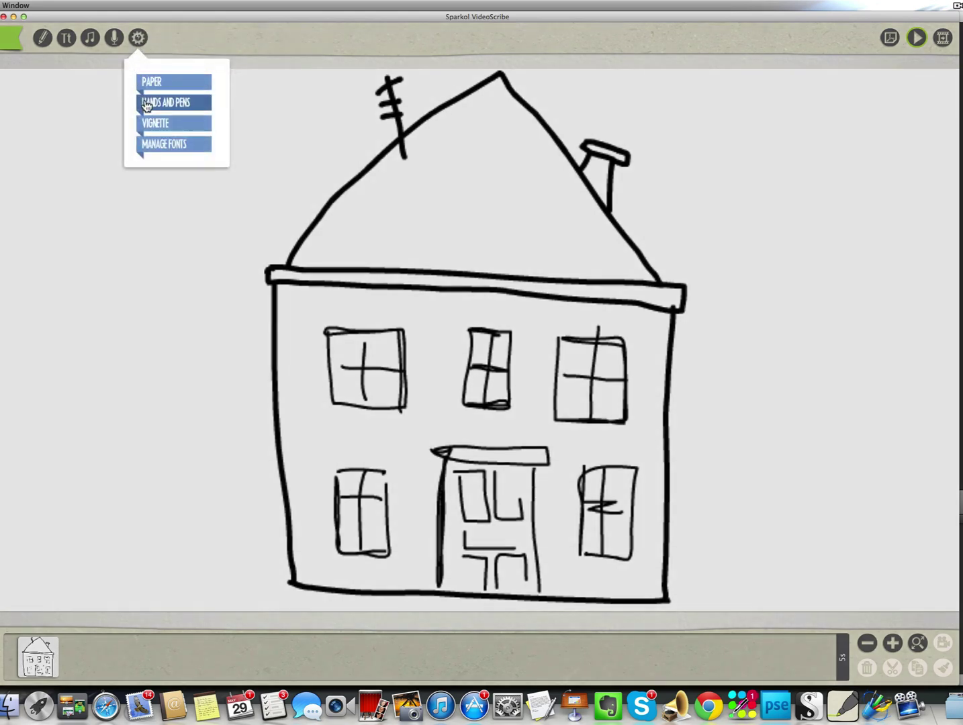
{"action": "left_click", "coordinate": [156, 109]}
{"action": "left_click", "coordinate": [265, 138]}
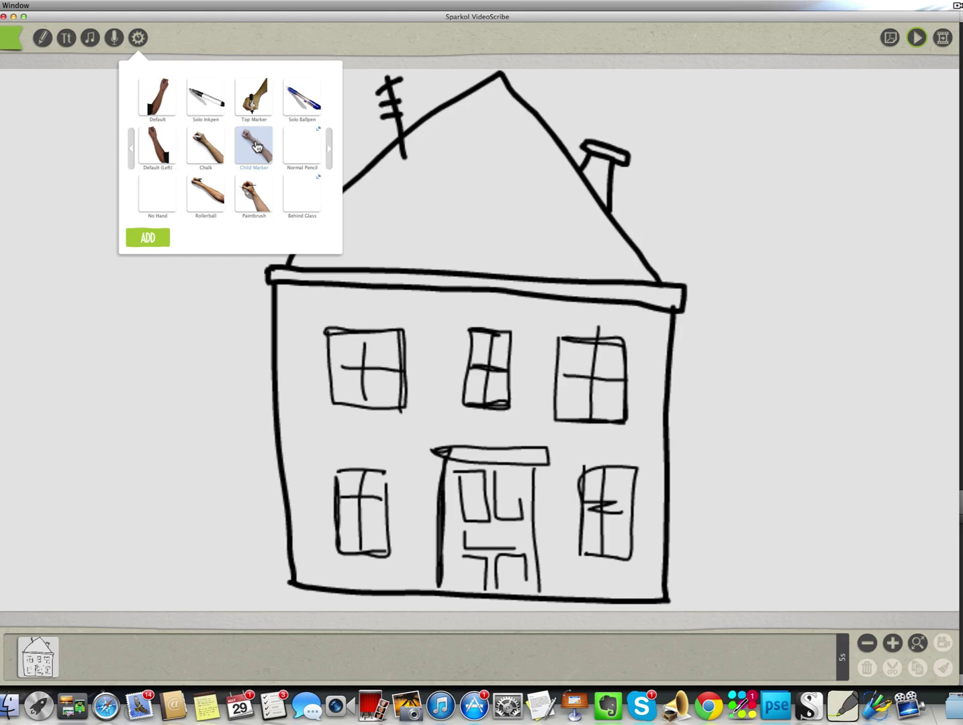
{"action": "double_click", "coordinate": [255, 146]}
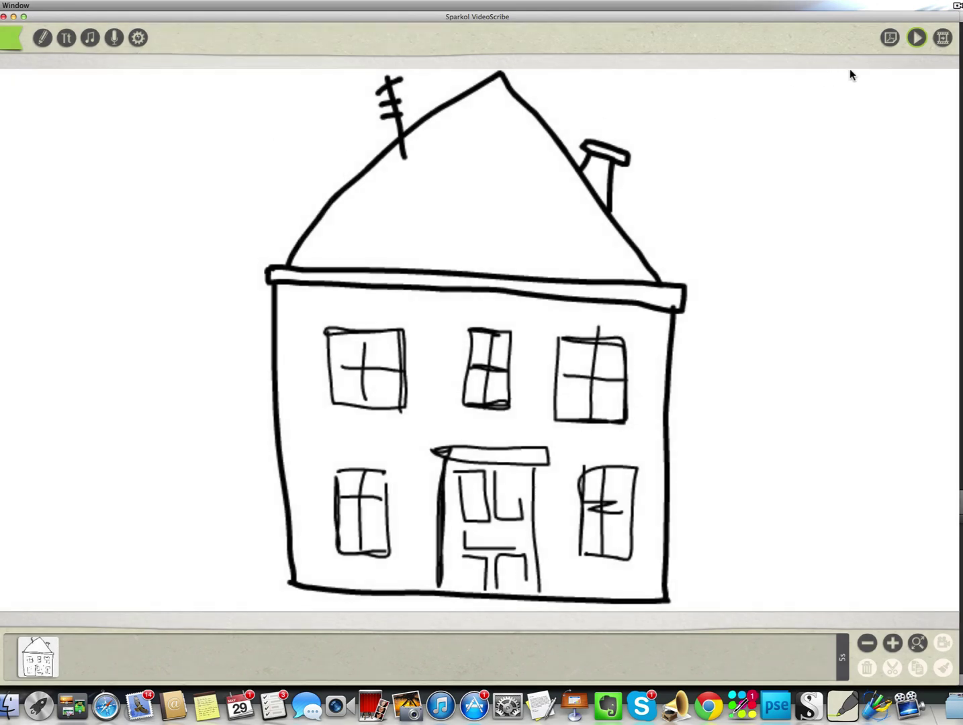
{"action": "left_click", "coordinate": [916, 37]}
With the house selected, switch the drawing hand to the Rollerball and preview the scribe.
{"action": "left_click", "coordinate": [443, 209]}
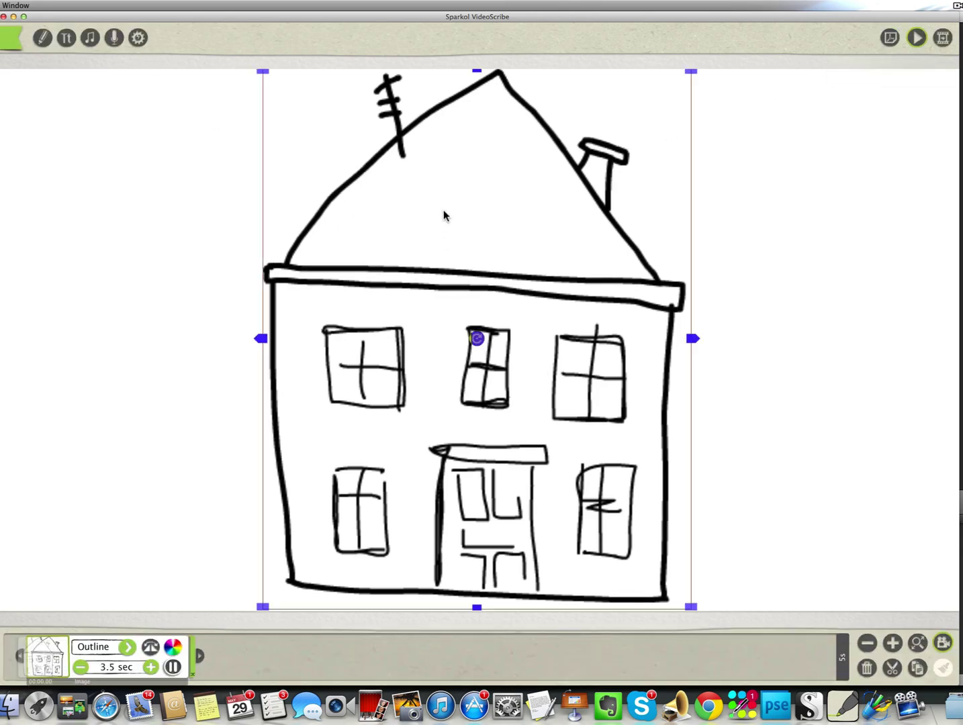
{"action": "left_click", "coordinate": [137, 41]}
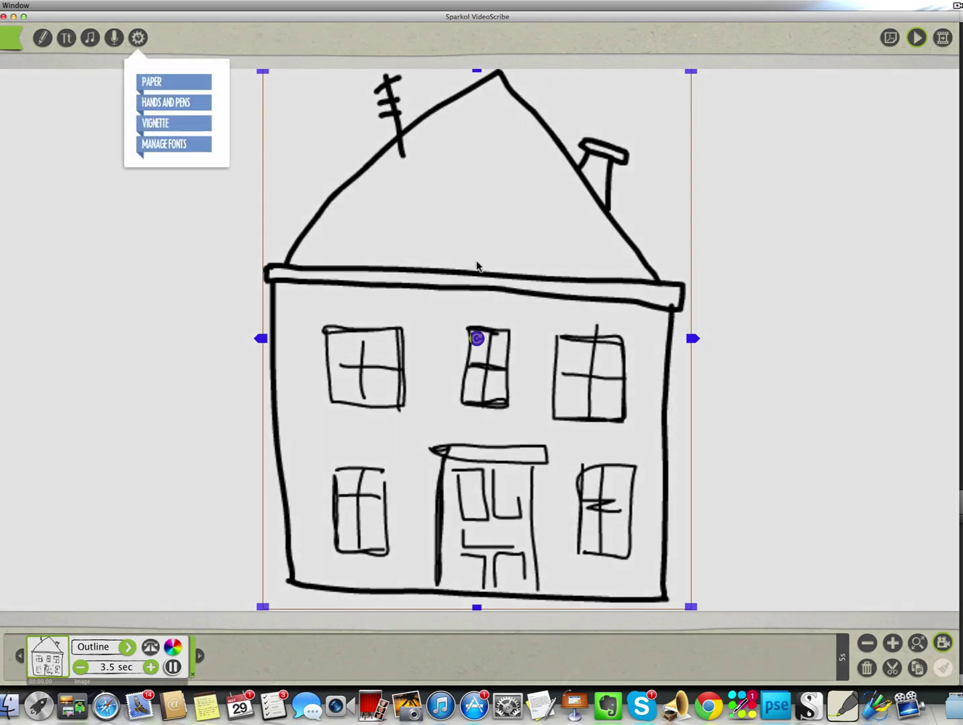
{"action": "left_click", "coordinate": [177, 108]}
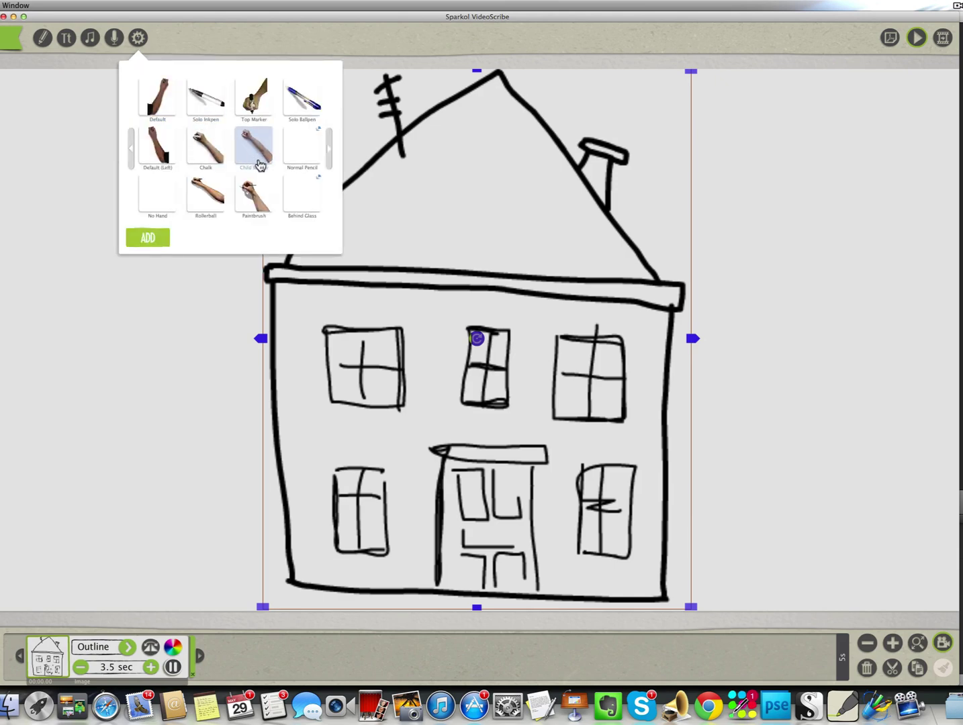
{"action": "scroll", "coordinate": [260, 166], "scroll_direction": "right", "scroll_amount": 3}
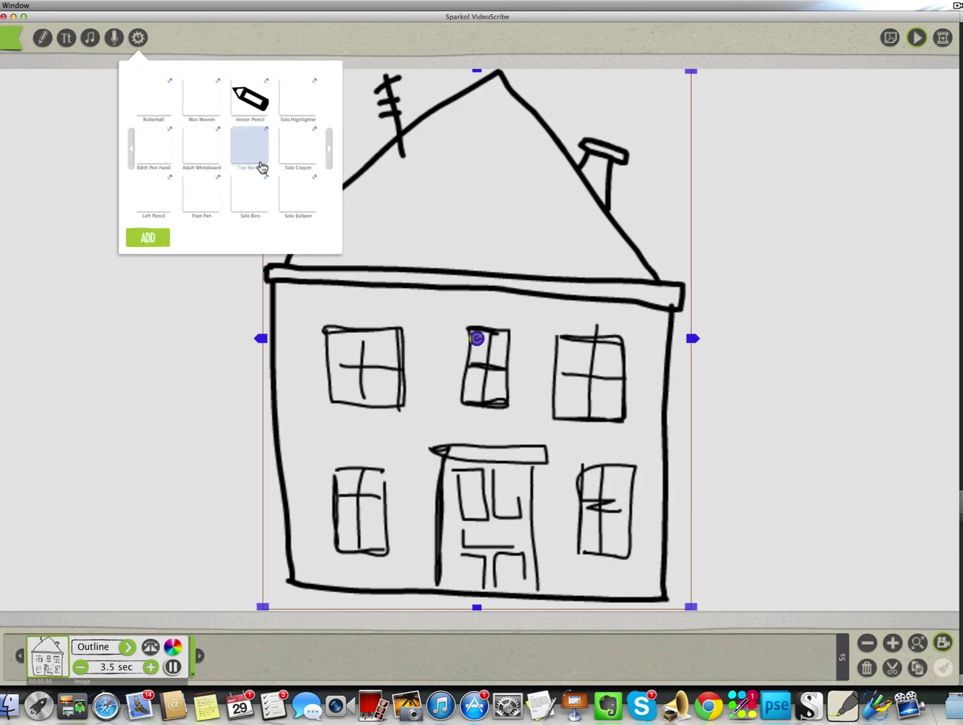
{"action": "scroll", "coordinate": [262, 166], "scroll_direction": "left", "scroll_amount": 3}
{"action": "double_click", "coordinate": [204, 197]}
{"action": "left_click", "coordinate": [906, 43]}
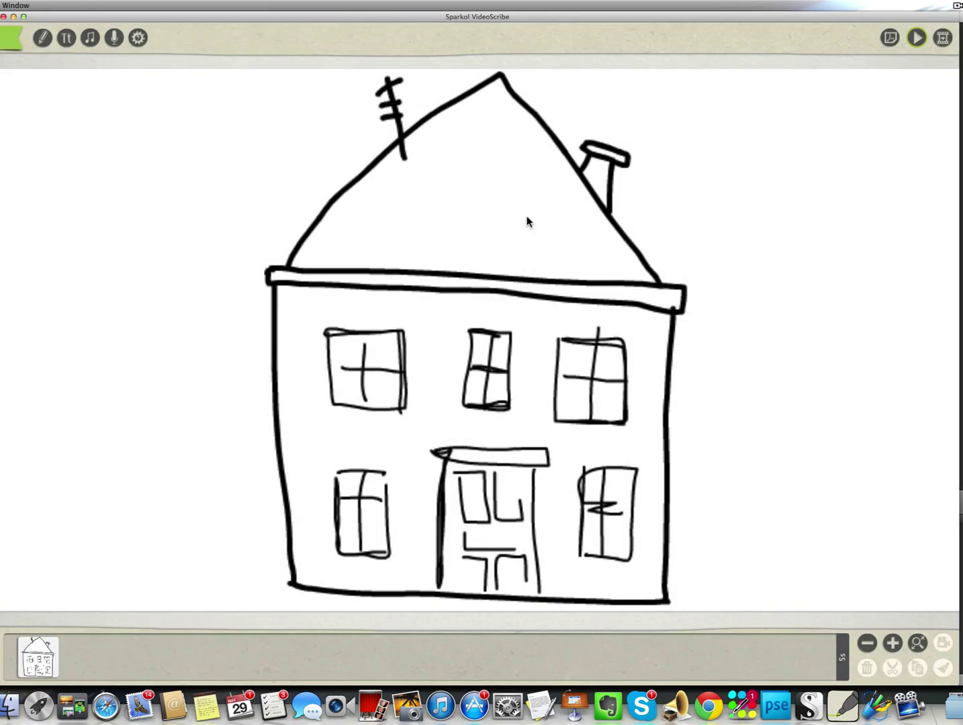
Shrink the house drawing with its corner handle, then enlarge it again.
{"action": "left_click", "coordinate": [526, 216]}
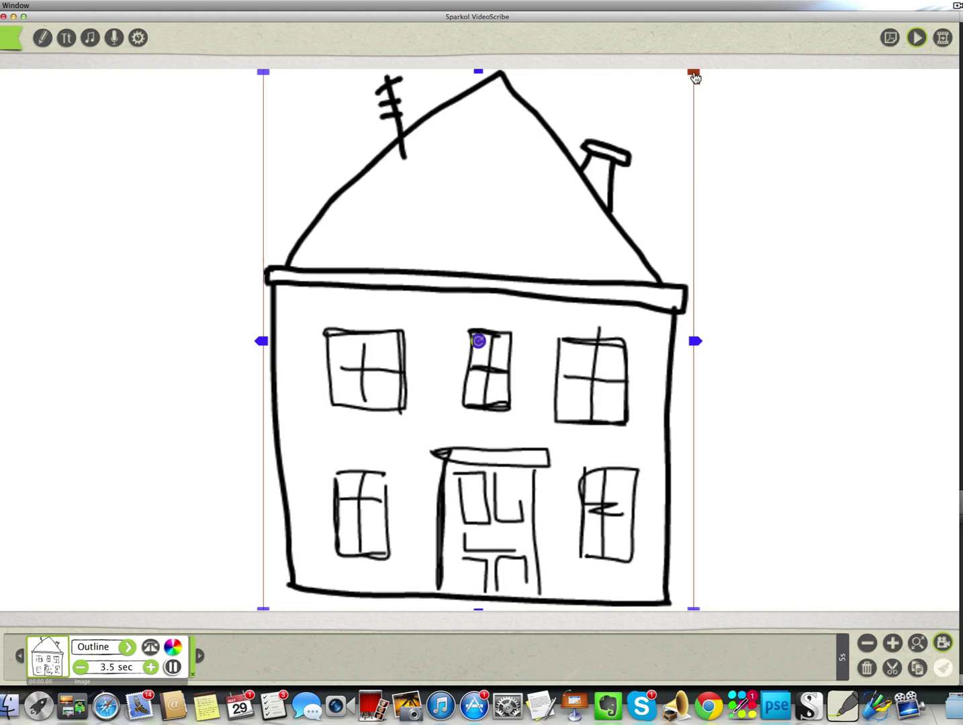
{"action": "left_click_drag", "start_coordinate": [693, 73], "coordinate": [595, 209]}
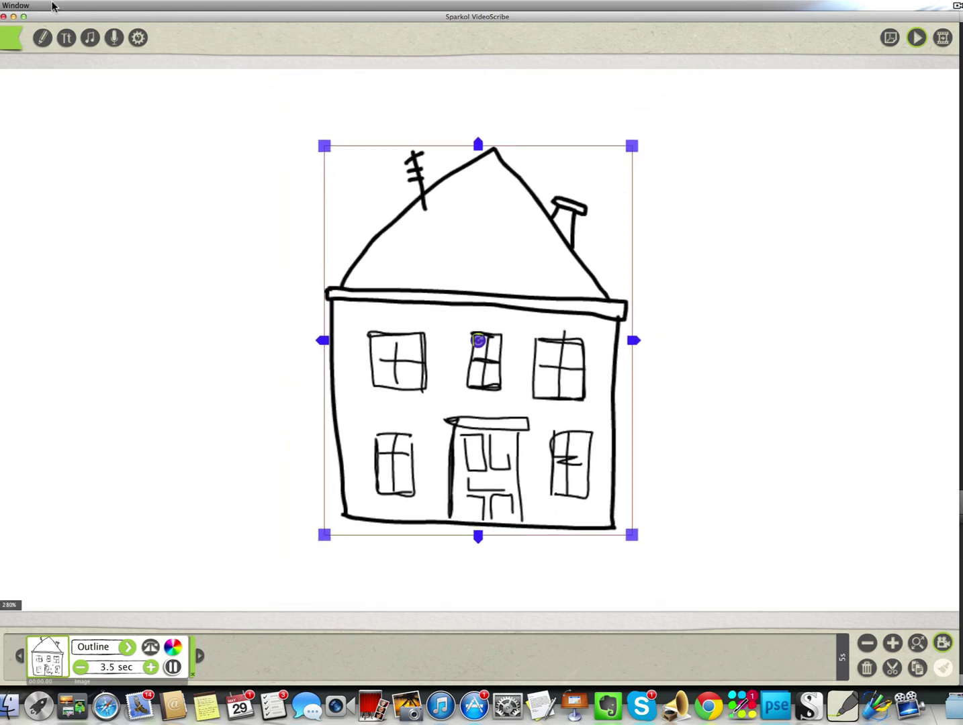
{"action": "left_click_drag", "start_coordinate": [634, 146], "coordinate": [666, 116]}
Apply the Paintbrush hand, play the scribe, and stop playback to return to editing.
{"action": "left_click", "coordinate": [137, 39]}
{"action": "left_click", "coordinate": [176, 102]}
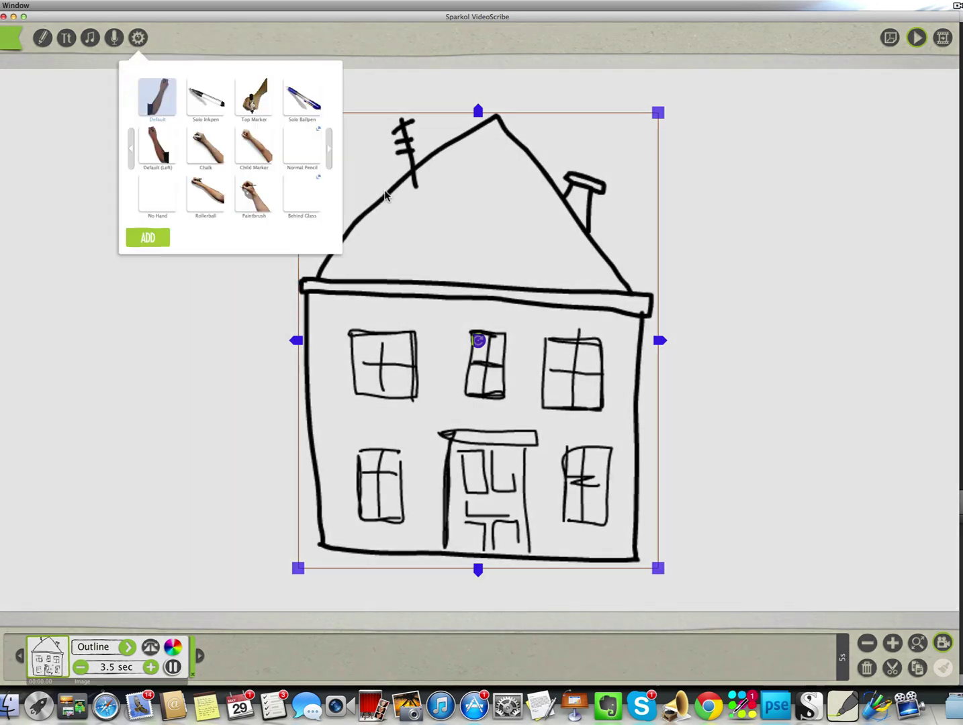
{"action": "left_click", "coordinate": [254, 198]}
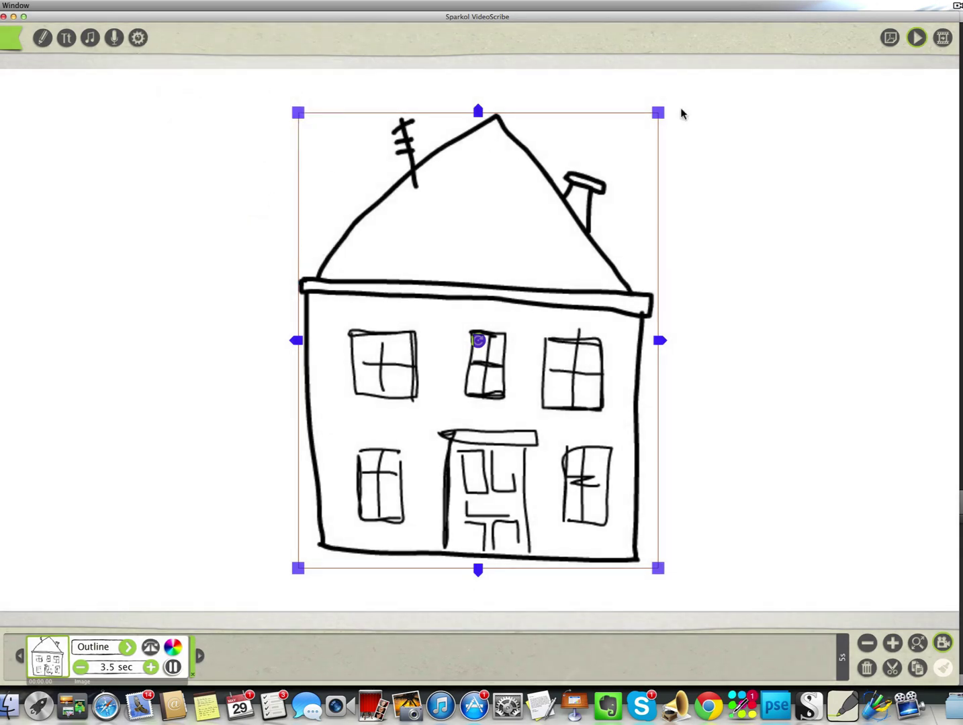
{"action": "left_click", "coordinate": [916, 39]}
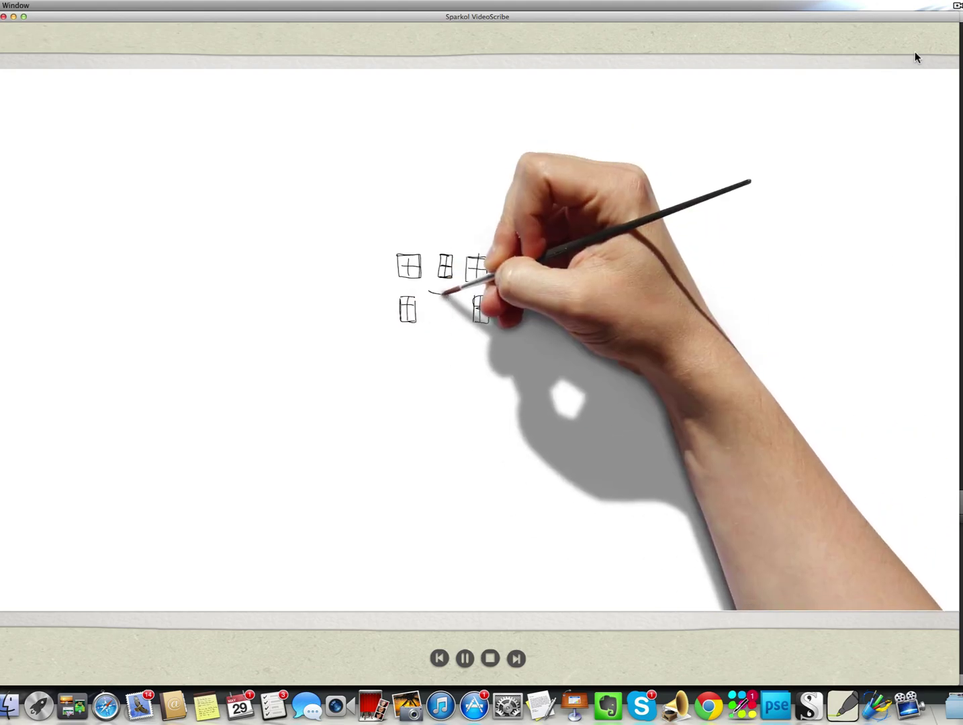
{"action": "left_click", "coordinate": [134, 167]}
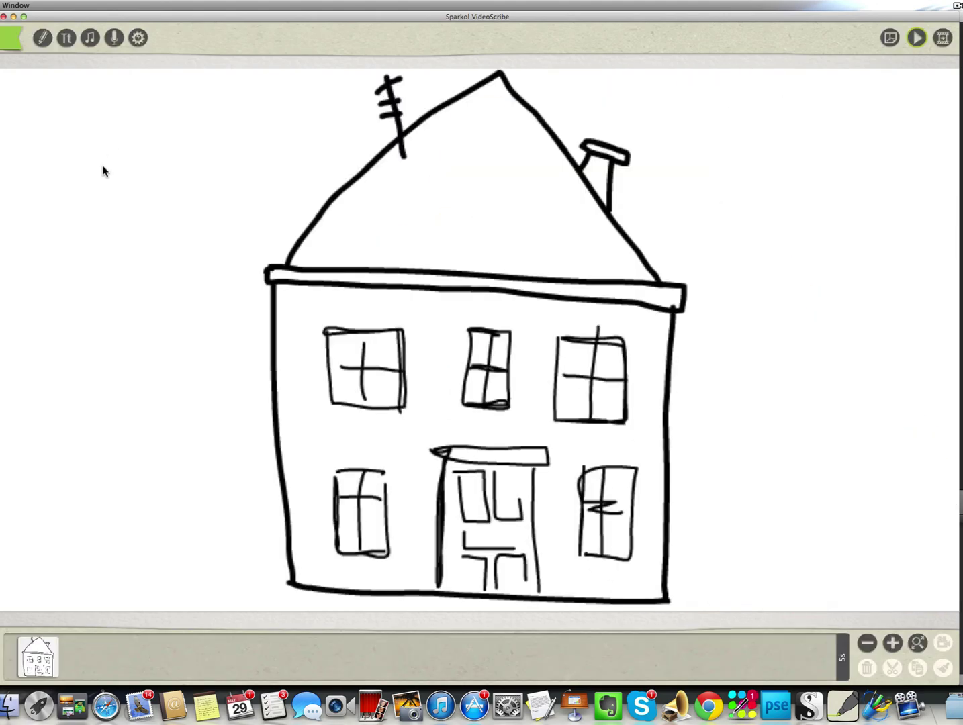
Add the sketched house image again from the library, then select it and zoom out.
{"action": "left_click", "coordinate": [44, 39]}
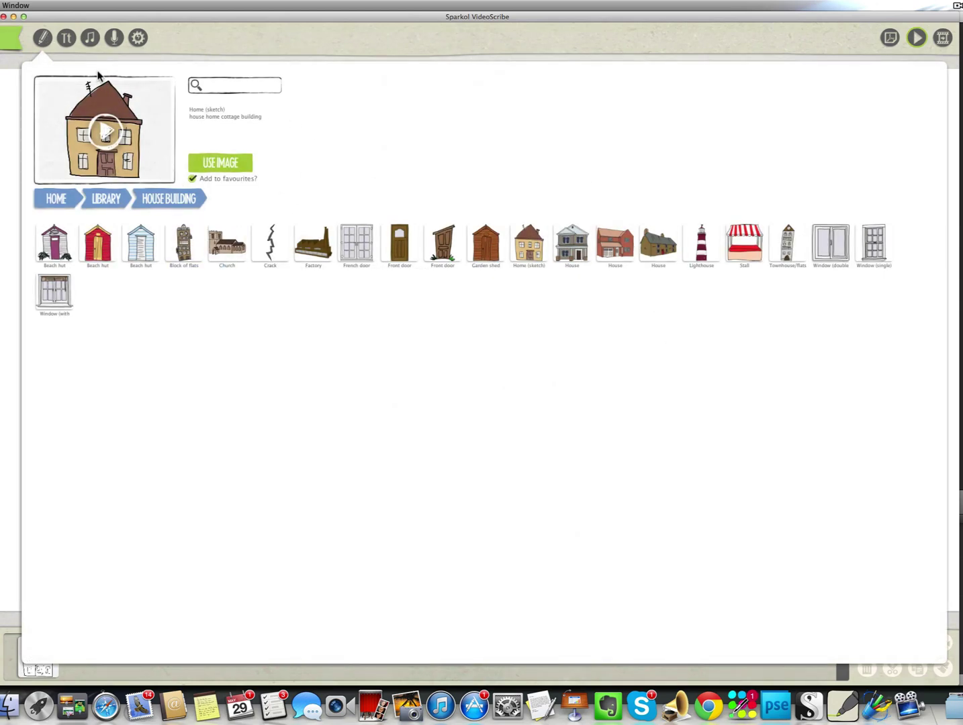
{"action": "left_click", "coordinate": [17, 104]}
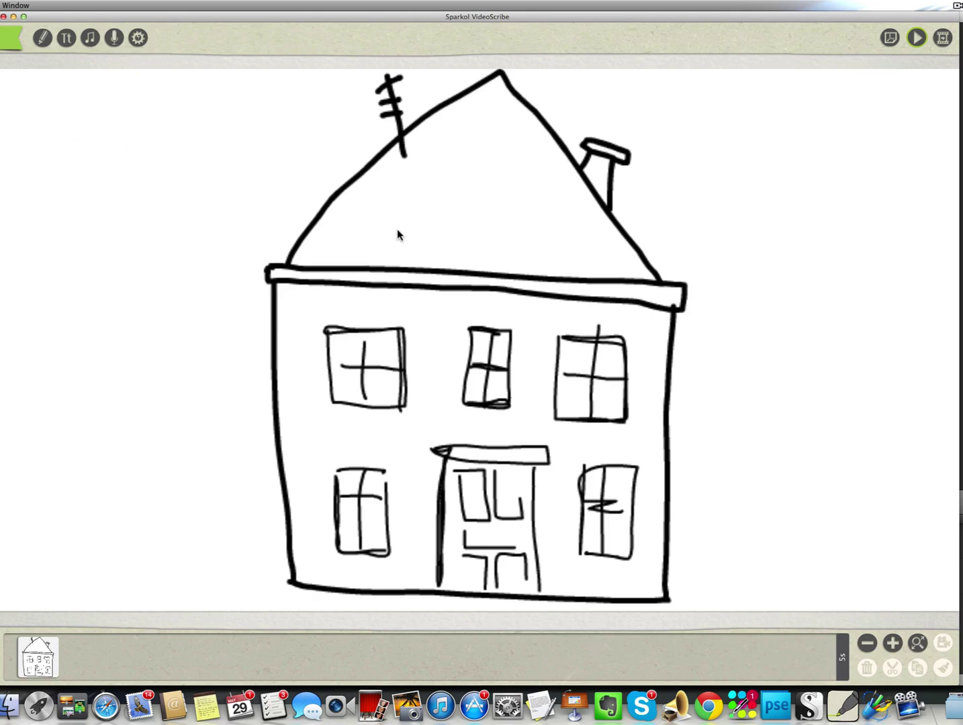
{"action": "mouse_move", "coordinate": [398, 231]}
{"action": "left_mouse_down"}
{"action": "mouse_move", "coordinate": [349, 269]}
{"action": "mouse_move", "coordinate": [355, 260]}
{"action": "left_mouse_up"}
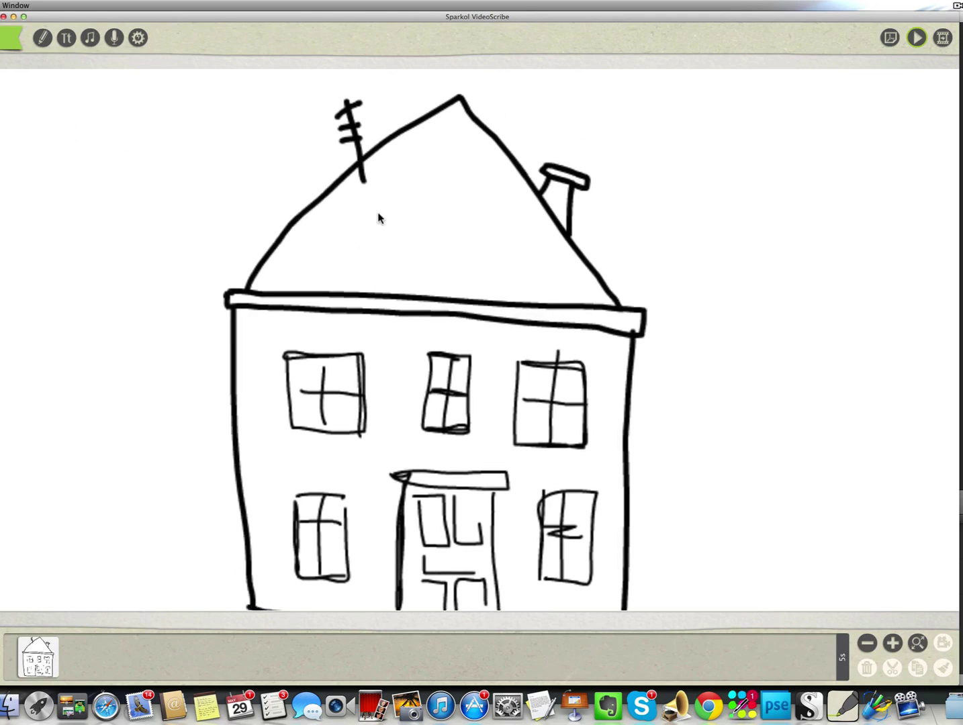
{"action": "left_click", "coordinate": [348, 192]}
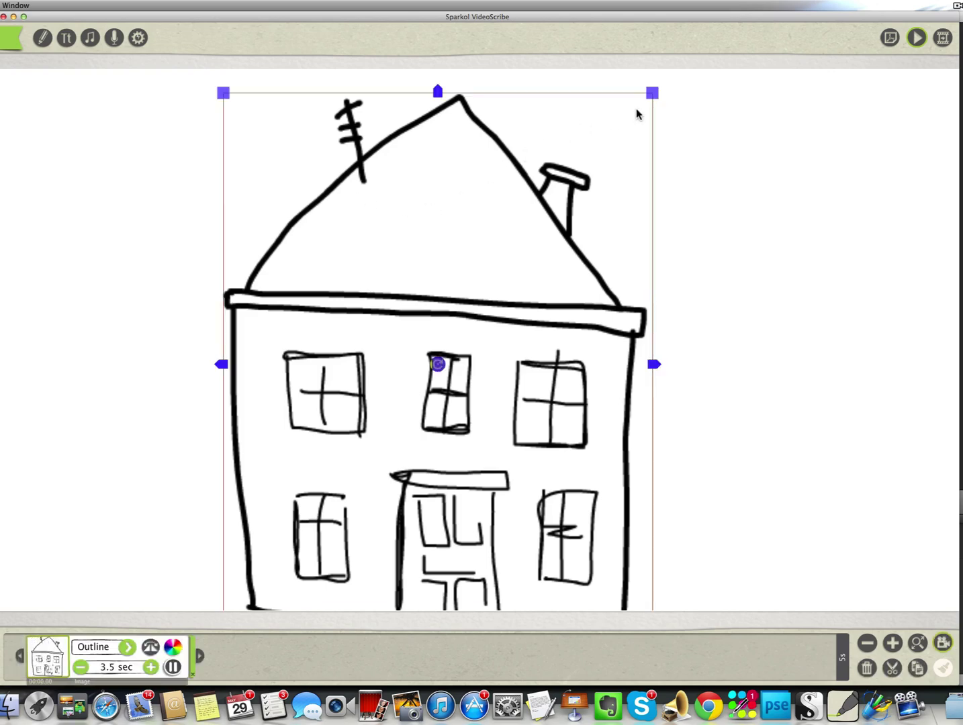
{"action": "scroll", "coordinate": [648, 101], "scroll_direction": "down", "scroll_amount": 3}
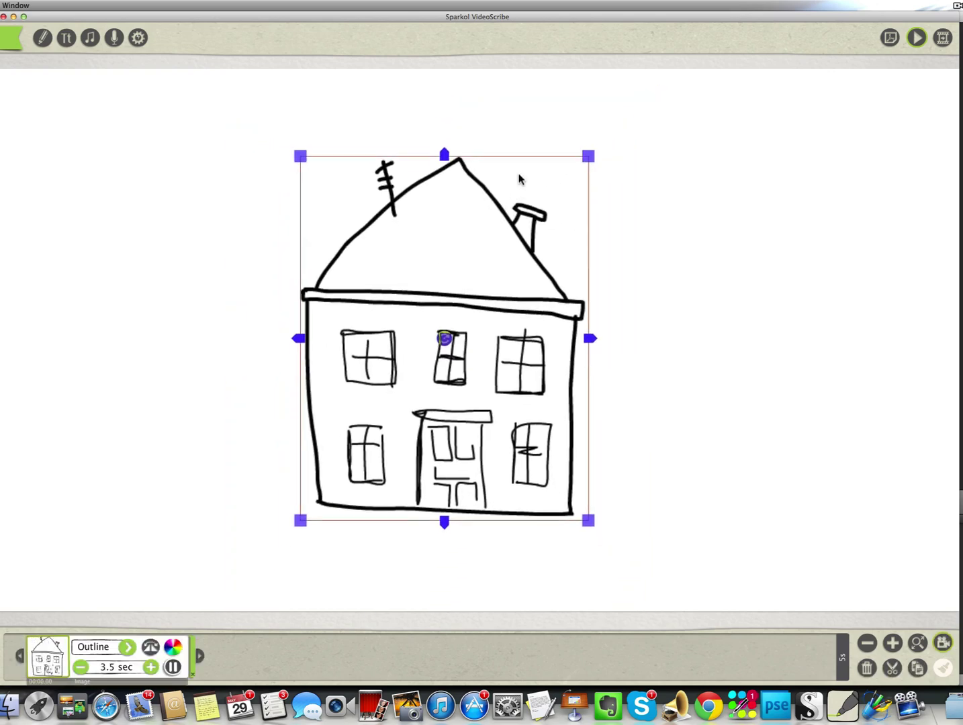
Move the house drawing slightly up and to the right.
{"action": "left_click_drag", "start_coordinate": [519, 179], "coordinate": [531, 215]}
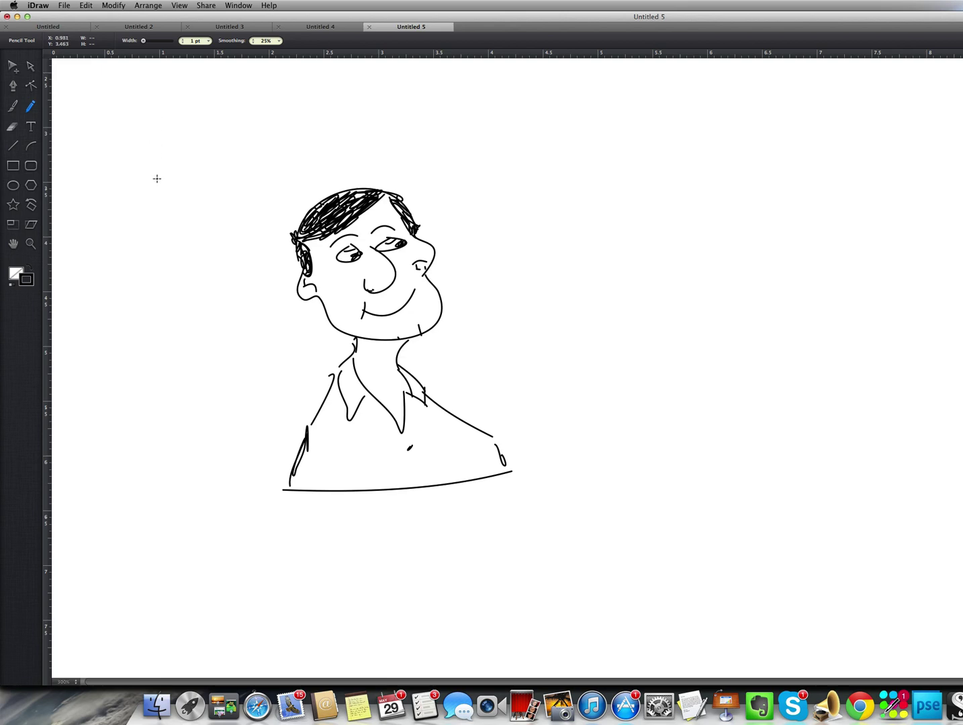
Open iDraw's File menu for the finished man portrait.
{"action": "left_click", "coordinate": [64, 5]}
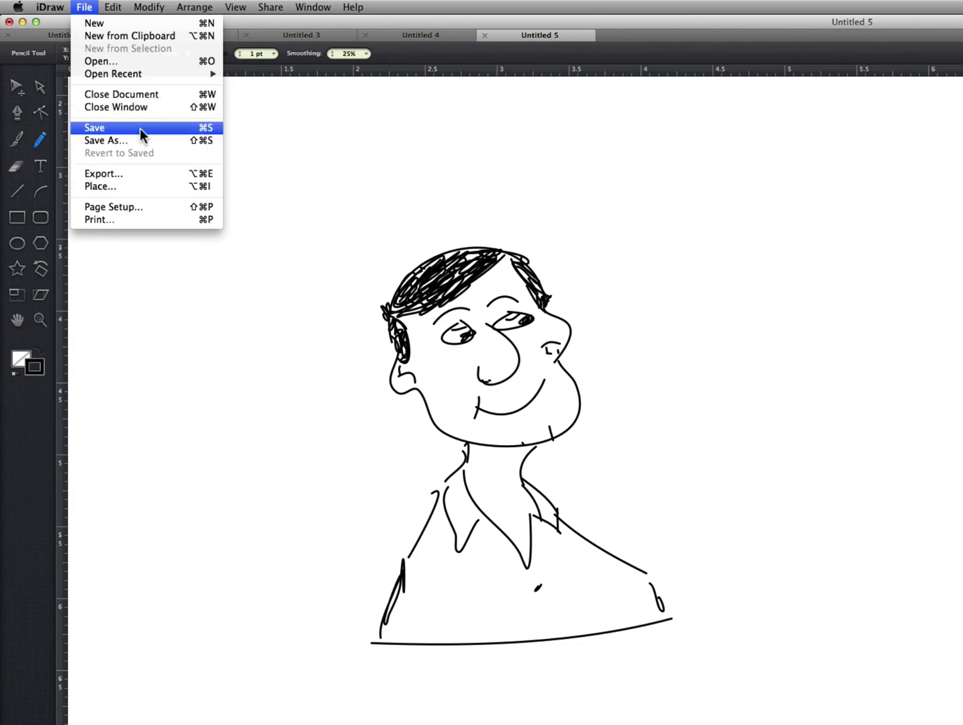
Export the man sketch as an SVG named 'drawing' to the Desktop.
{"action": "left_click", "coordinate": [129, 172]}
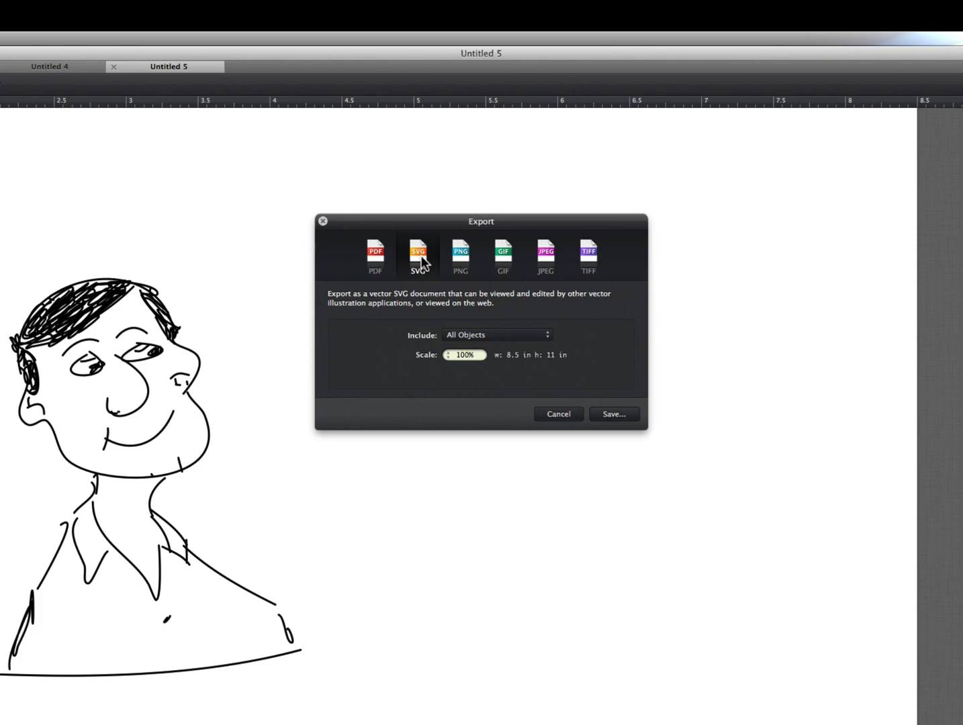
{"action": "left_click", "coordinate": [615, 415]}
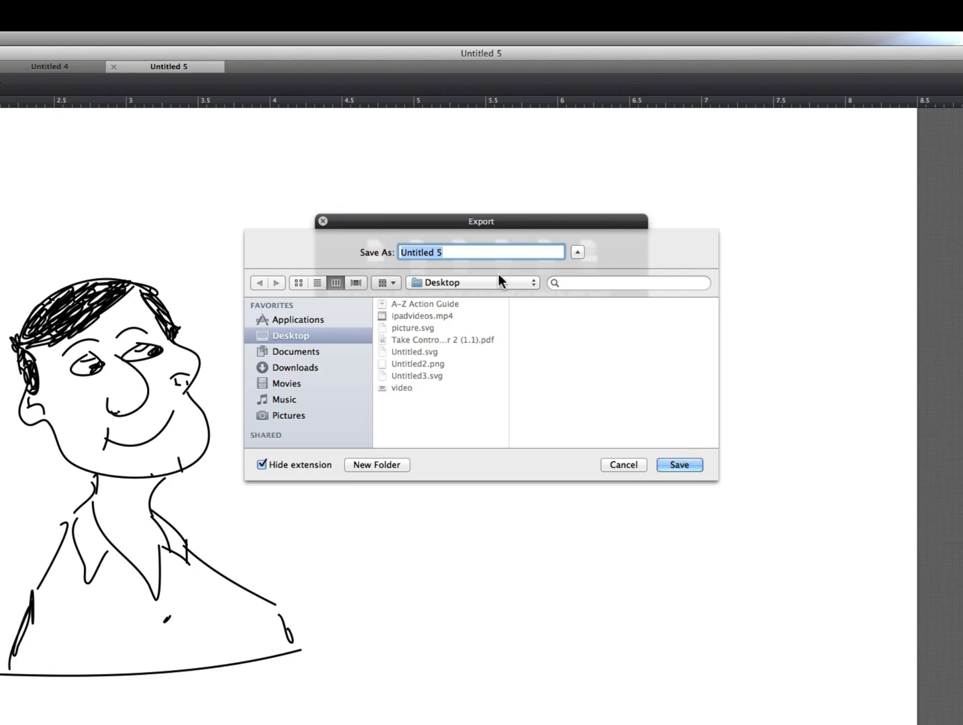
{"action": "type", "text": "drawing"}
{"action": "left_click", "coordinate": [692, 465]}
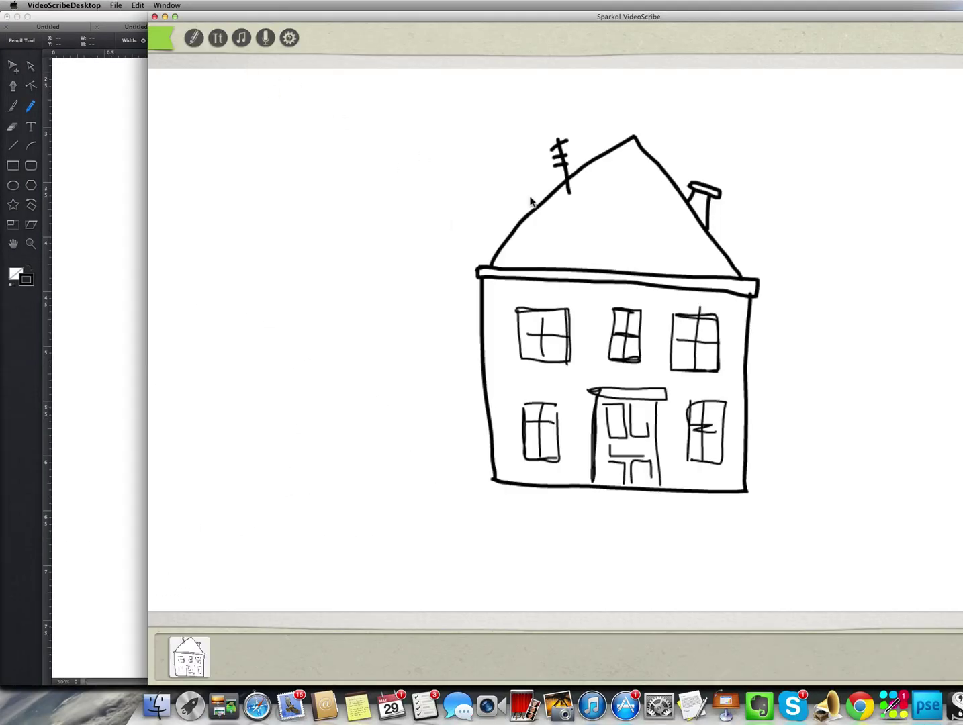
Delete the house image from the canvas.
{"action": "left_click", "coordinate": [640, 267]}
{"action": "key", "text": "Delete"}
{"action": "left_click", "coordinate": [569, 383]}
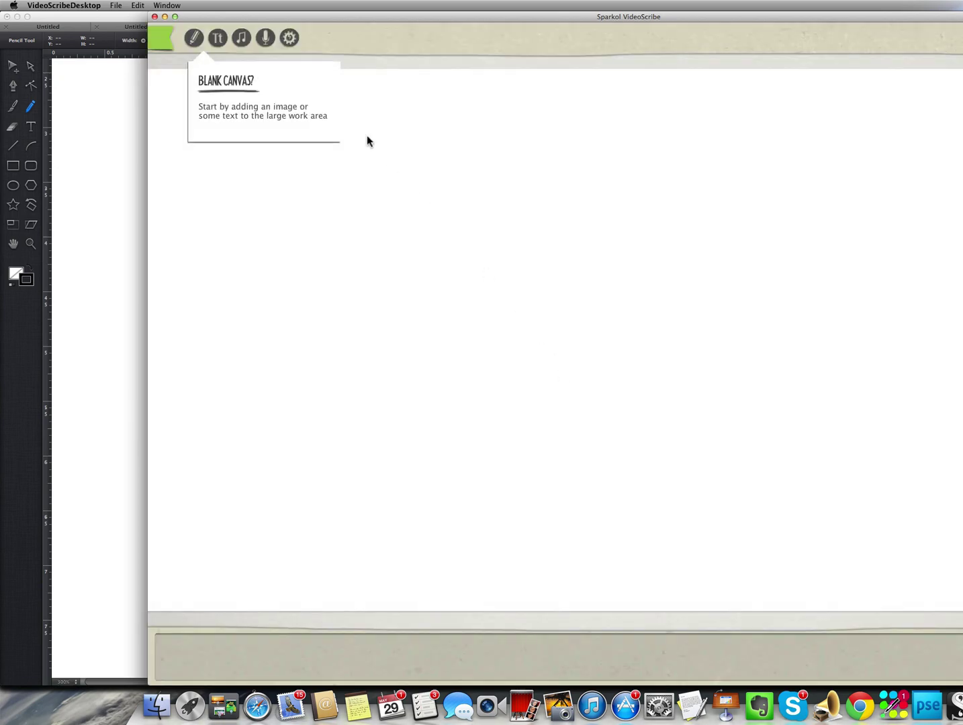
Import drawing.svg from the Desktop, then enlarge it and move it up and left.
{"action": "left_click", "coordinate": [194, 39]}
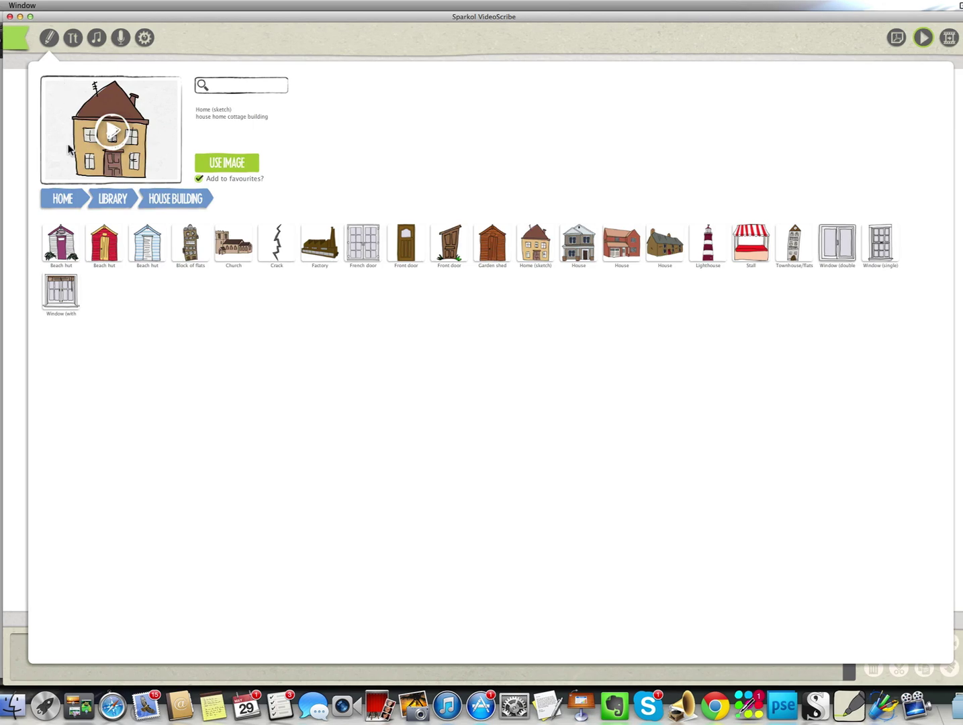
{"action": "left_click", "coordinate": [78, 203]}
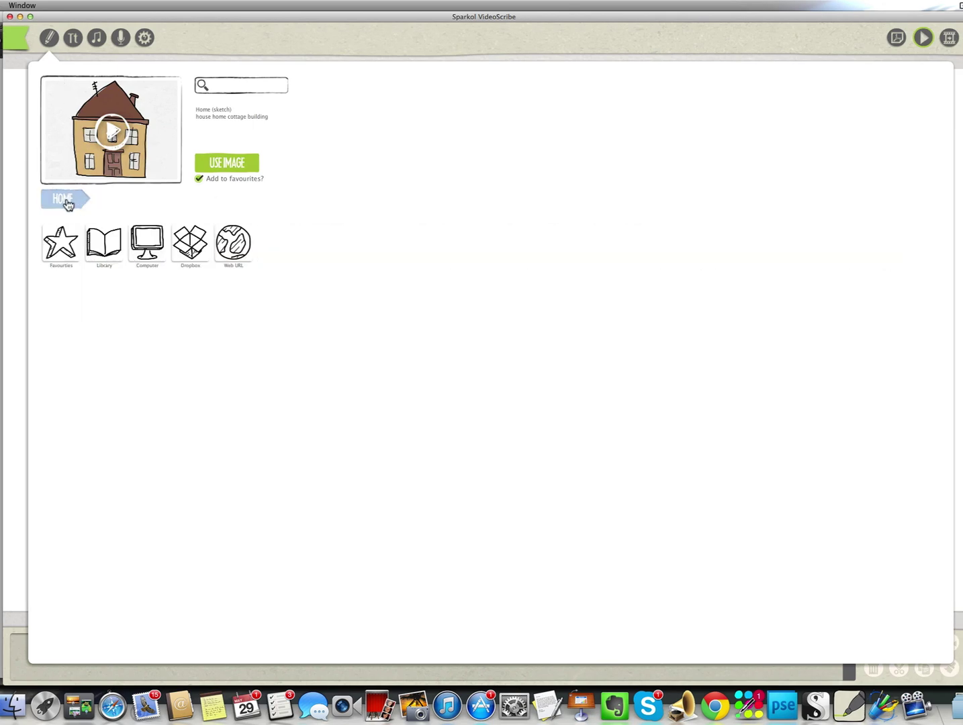
{"action": "left_click", "coordinate": [140, 243]}
{"action": "left_click", "coordinate": [64, 243]}
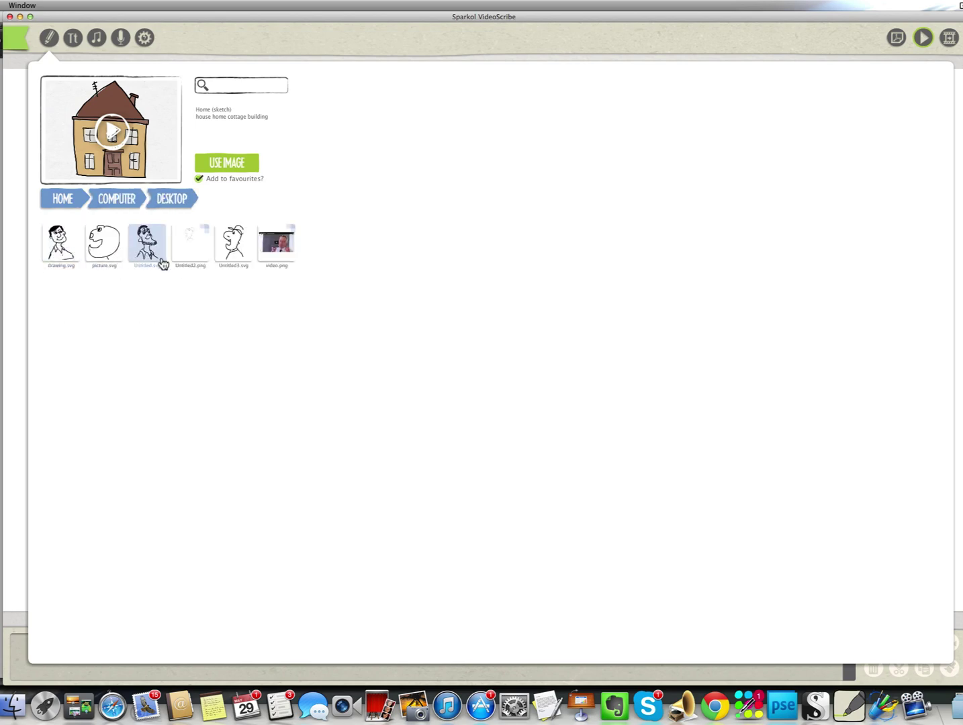
{"action": "left_click", "coordinate": [74, 259]}
{"action": "left_click", "coordinate": [237, 166]}
{"action": "left_click_drag", "start_coordinate": [445, 289], "coordinate": [310, 202]}
{"action": "left_click_drag", "start_coordinate": [401, 275], "coordinate": [360, 220]}
Set the man sketch's draw time to 3.5 seconds.
{"action": "left_click", "coordinate": [129, 665]}
{"action": "key", "text": "BackSpace"}
{"action": "key", "text": "BackSpace"}
{"action": "key", "text": "BackSpace"}
{"action": "type", "text": ".5"}
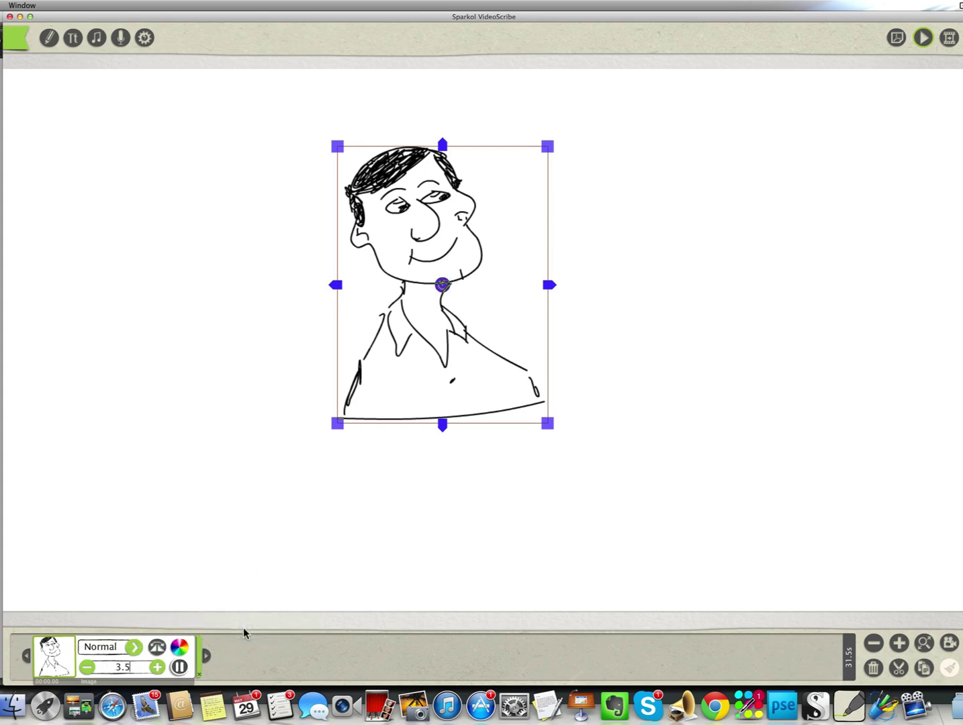
Switch the drawing hand to Solo Inkpen.
{"action": "left_click", "coordinate": [591, 453]}
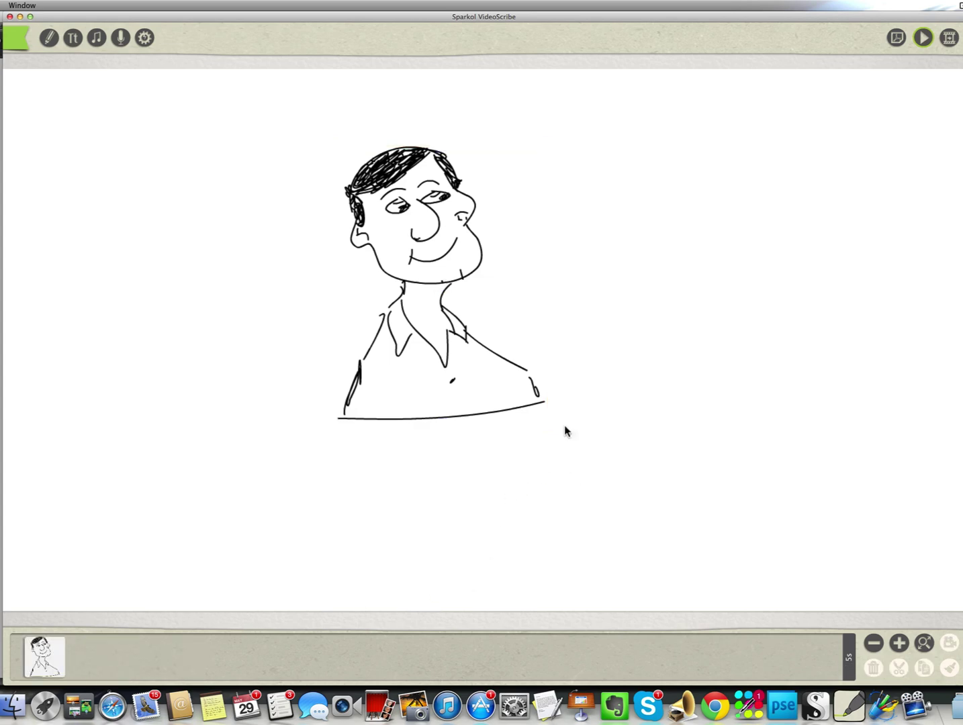
{"action": "left_click", "coordinate": [145, 38]}
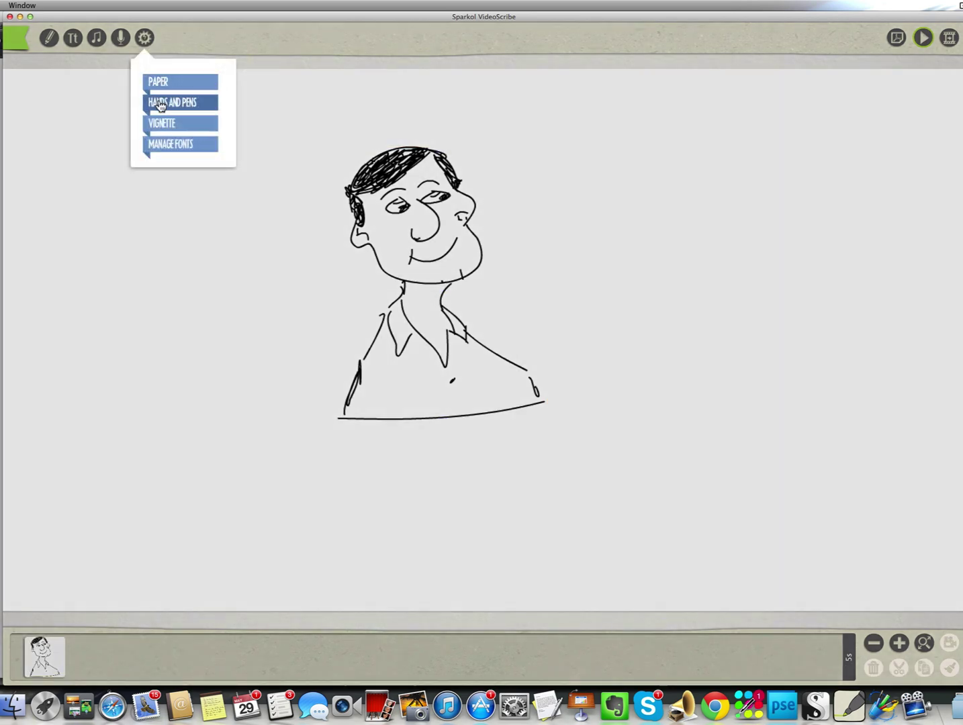
{"action": "left_click", "coordinate": [161, 101]}
{"action": "left_click", "coordinate": [213, 101]}
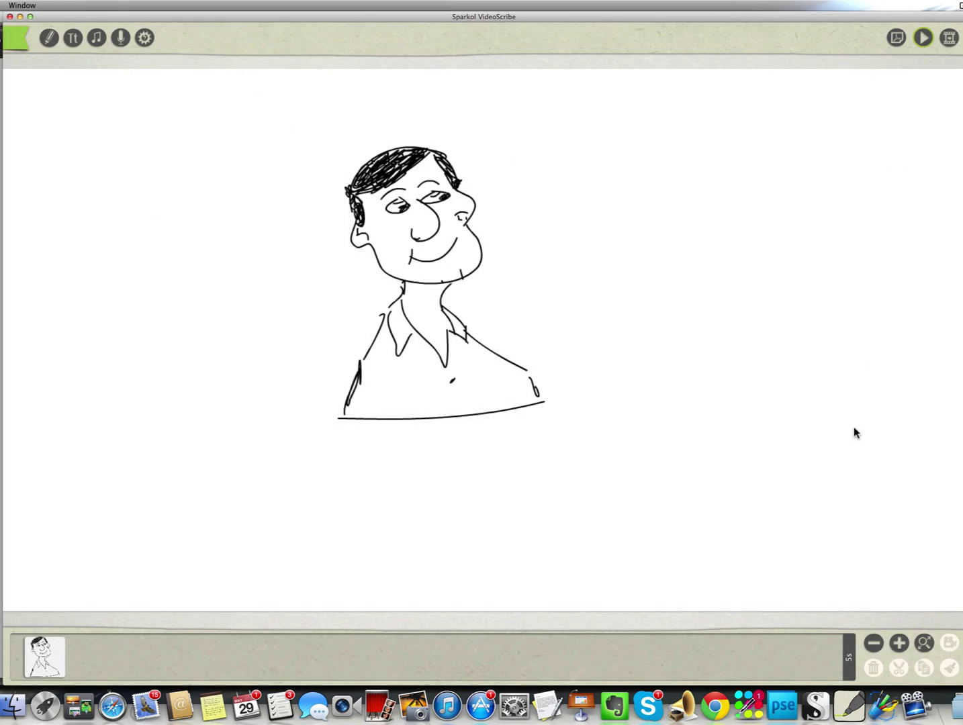
Set the camera view on the man sketch.
{"action": "left_click", "coordinate": [441, 247]}
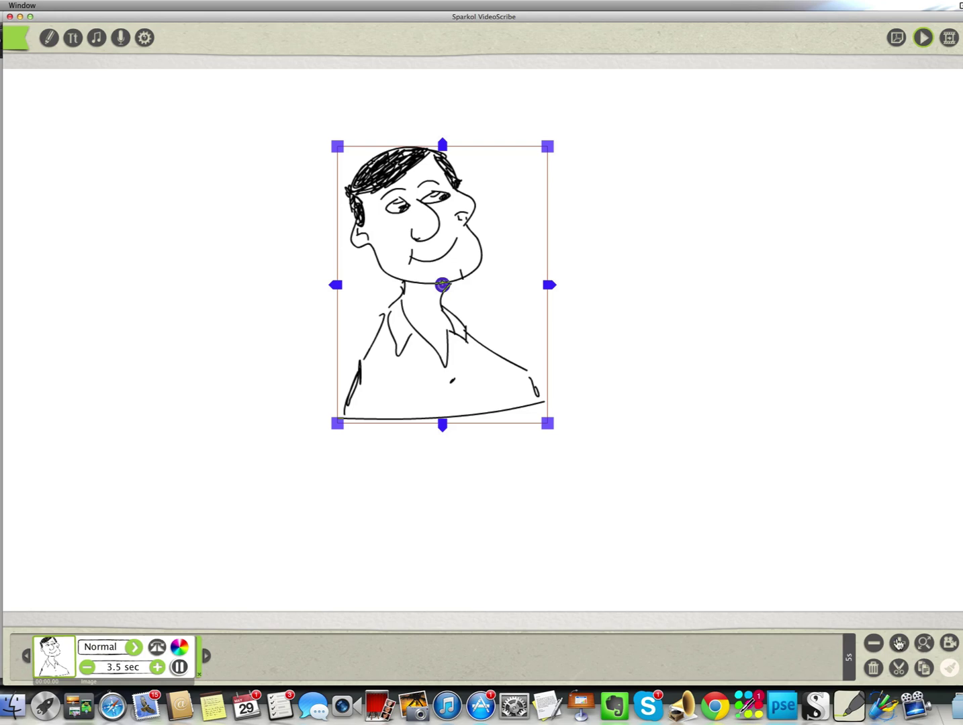
{"action": "left_click", "coordinate": [948, 642]}
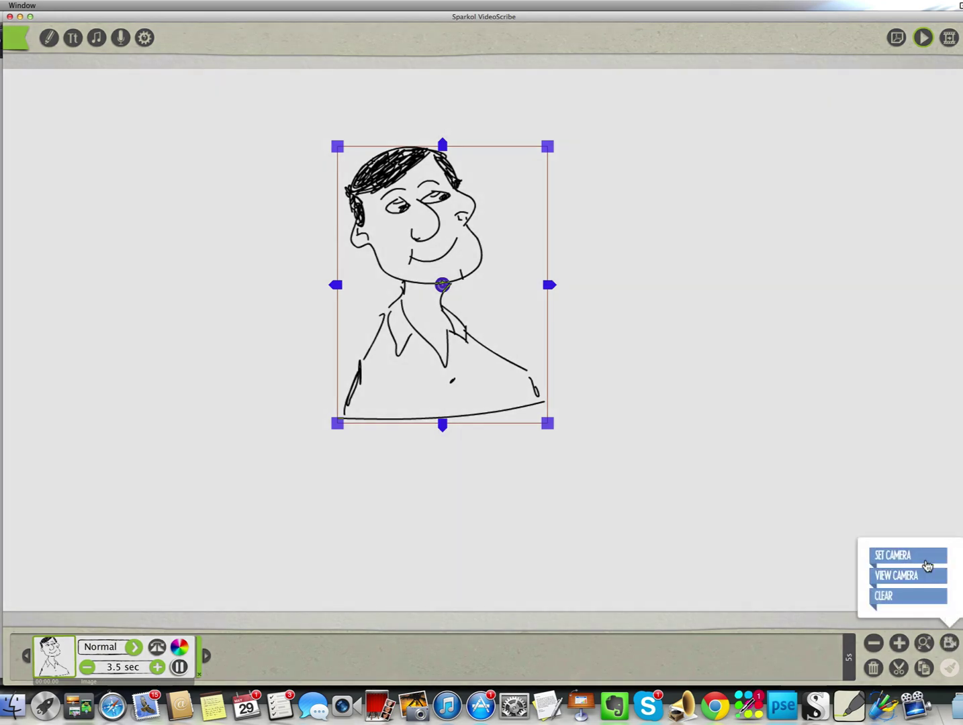
{"action": "left_click", "coordinate": [927, 566]}
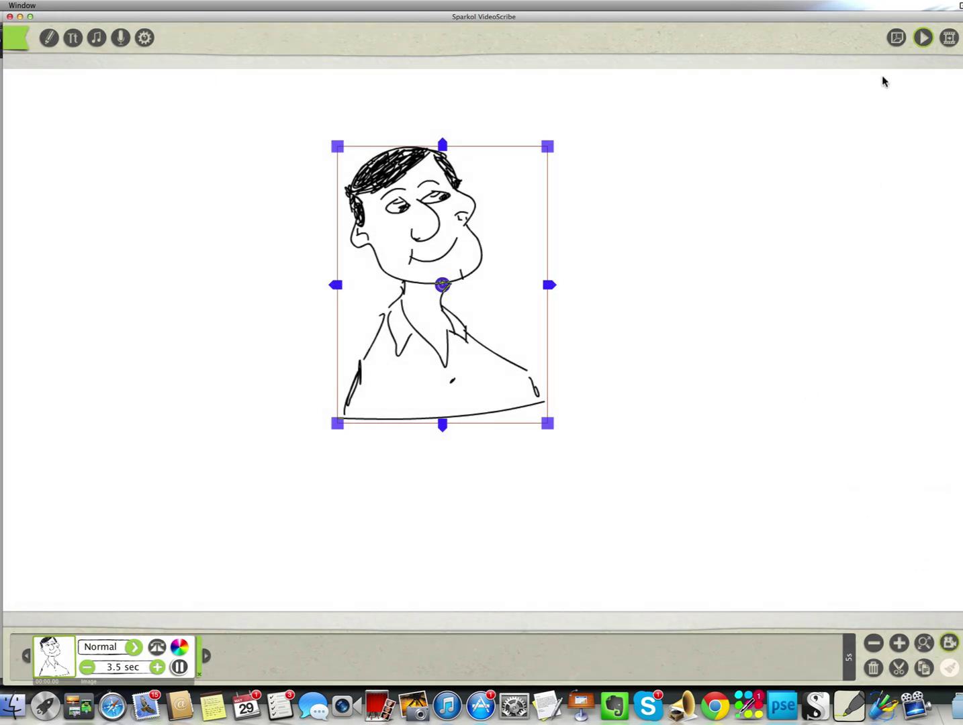
Preview the scribe, shrink the man sketch slightly, then return to iDraw's Untitled 5 drawing.
{"action": "left_click", "coordinate": [924, 39]}
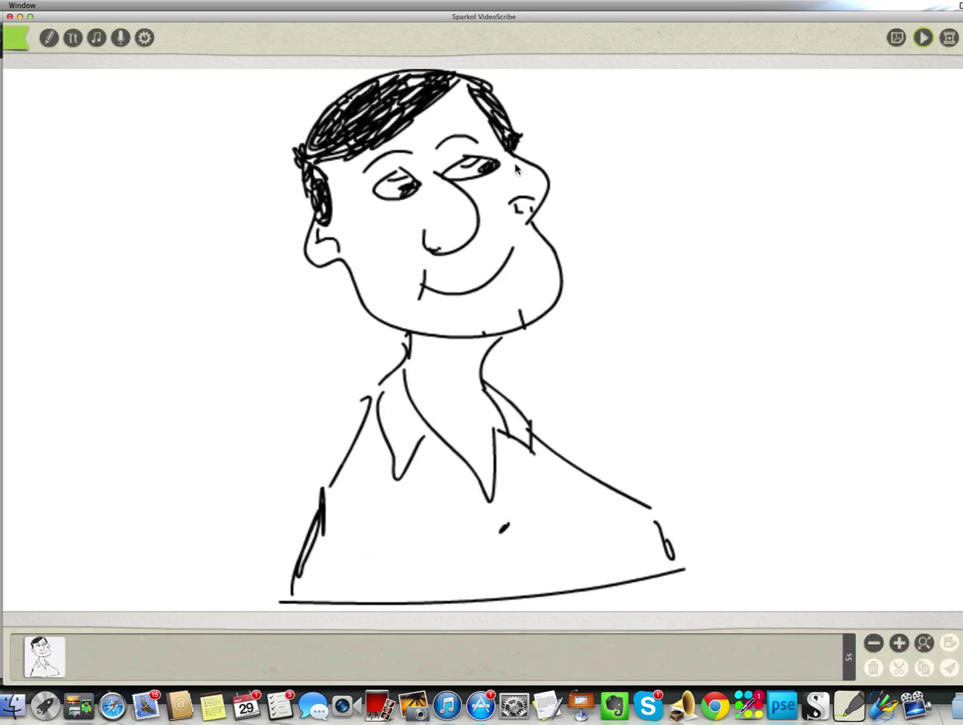
{"action": "left_click", "coordinate": [515, 168]}
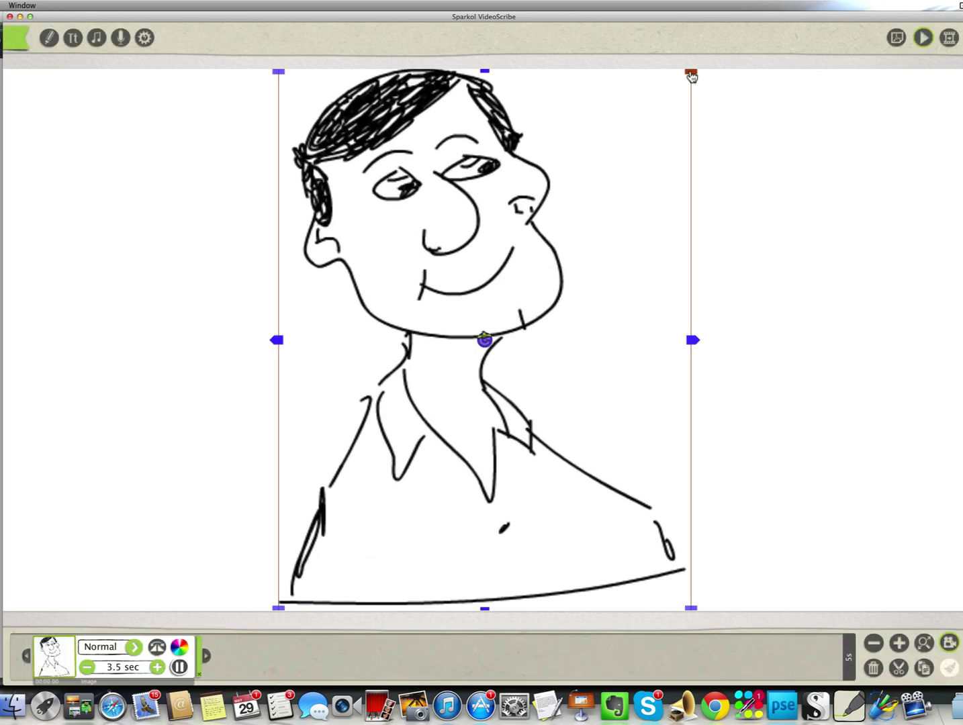
{"action": "left_click_drag", "start_coordinate": [690, 72], "coordinate": [573, 160]}
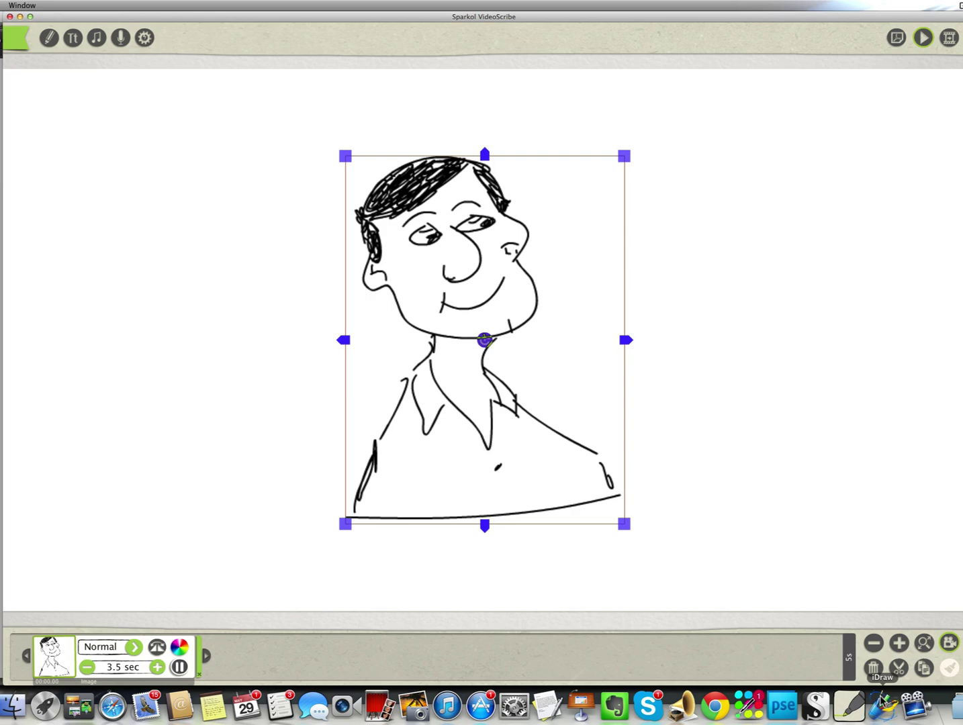
{"action": "left_click", "coordinate": [882, 707]}
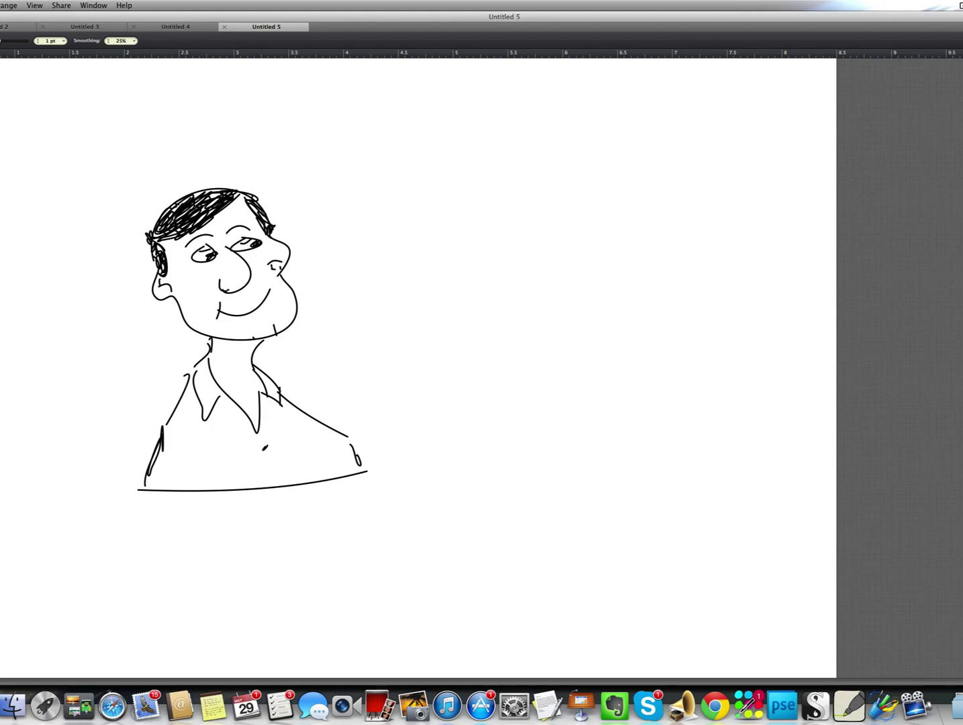
Export the Untitled 5 man drawing as a PNG named drawing2 to the Desktop.
{"action": "left_click", "coordinate": [1, 6]}
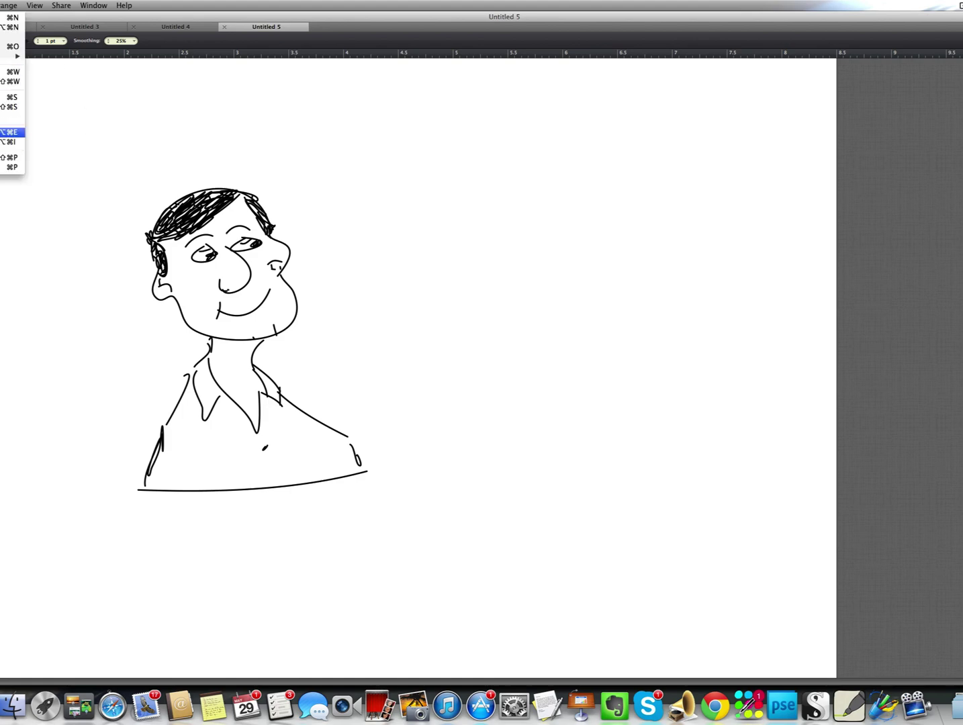
{"action": "left_click", "coordinate": [10, 132]}
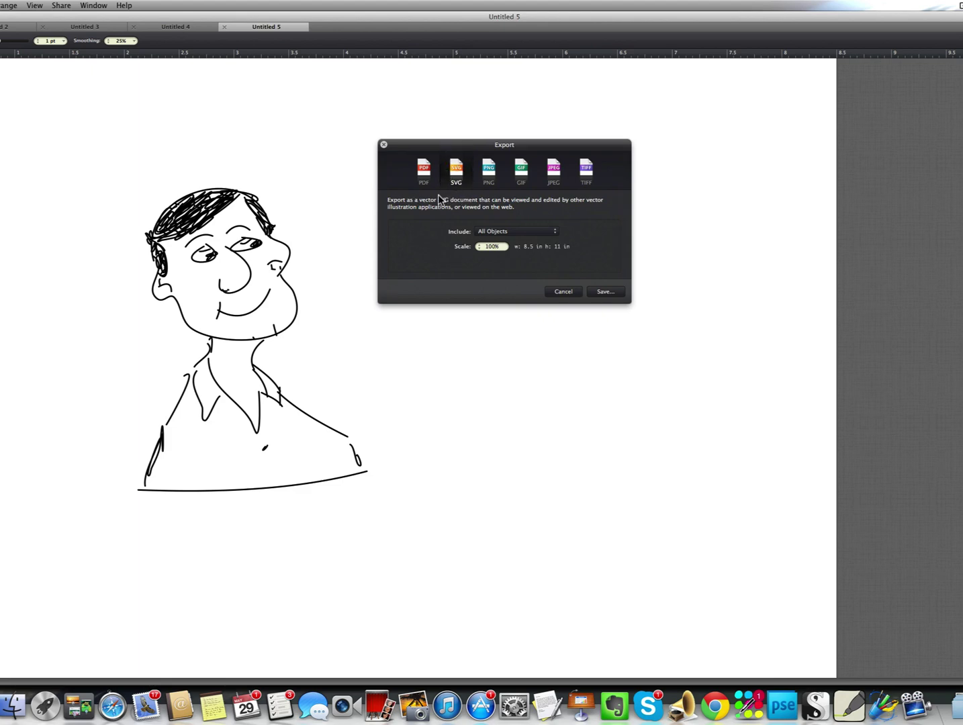
{"action": "left_click", "coordinate": [490, 171]}
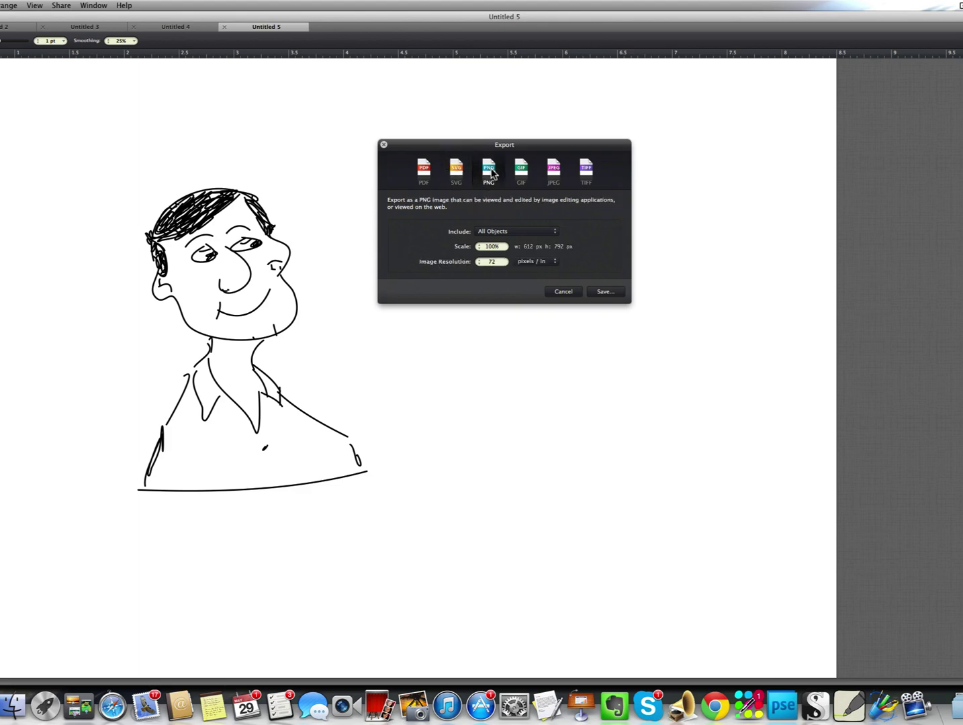
{"action": "left_click", "coordinate": [554, 172]}
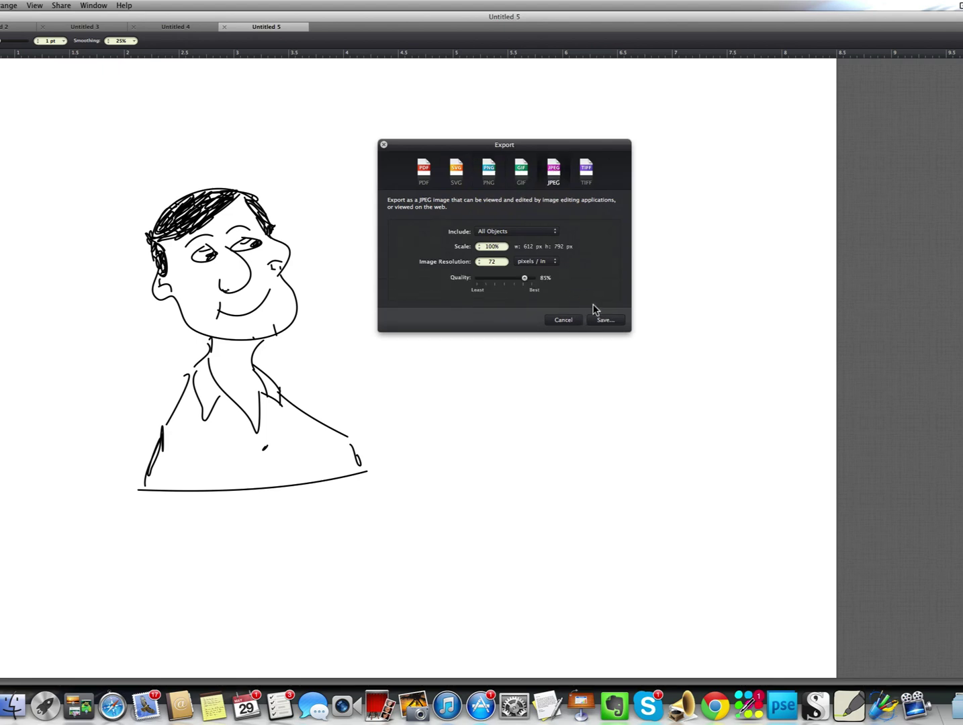
{"action": "left_click", "coordinate": [490, 173]}
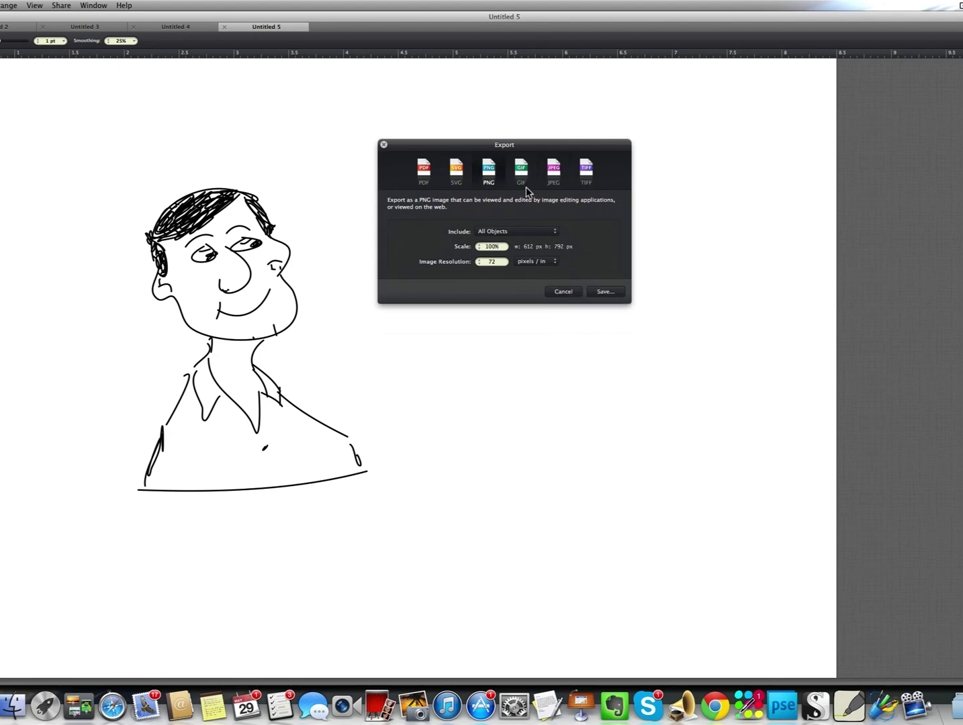
{"action": "left_click", "coordinate": [605, 291]}
{"action": "left_click_drag", "start_coordinate": [478, 168], "coordinate": [415, 167]}
{"action": "type", "text": "drawing"}
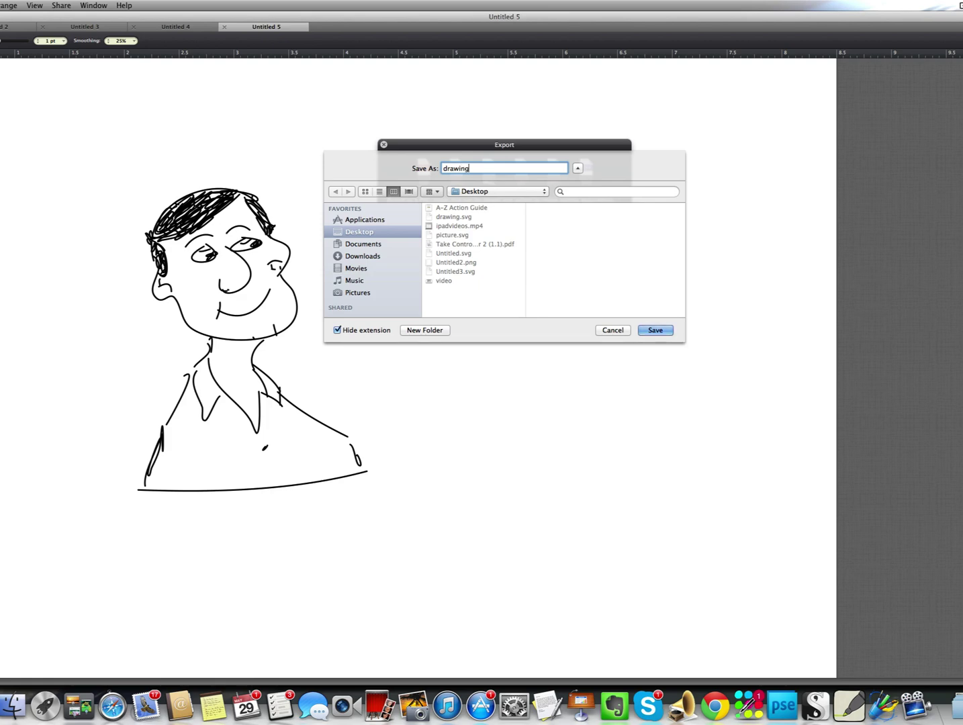
{"action": "type", "text": "2"}
{"action": "key", "text": "Return"}
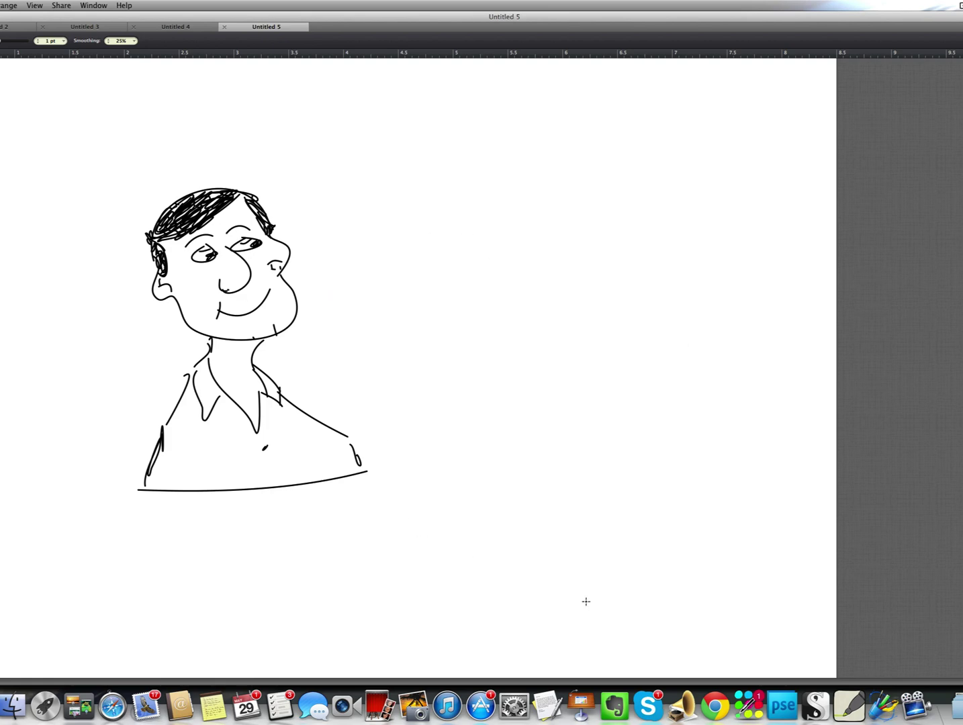
Back in VideoScribe, delete the SVG man sketch from the canvas.
{"action": "left_click", "coordinate": [848, 705]}
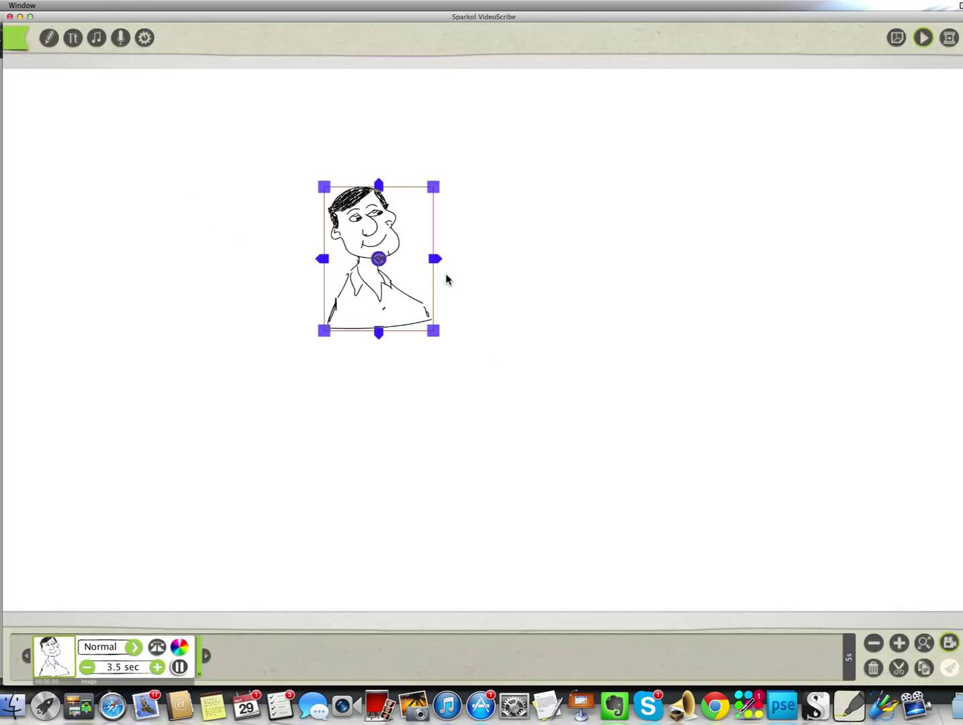
{"action": "left_click", "coordinate": [441, 292]}
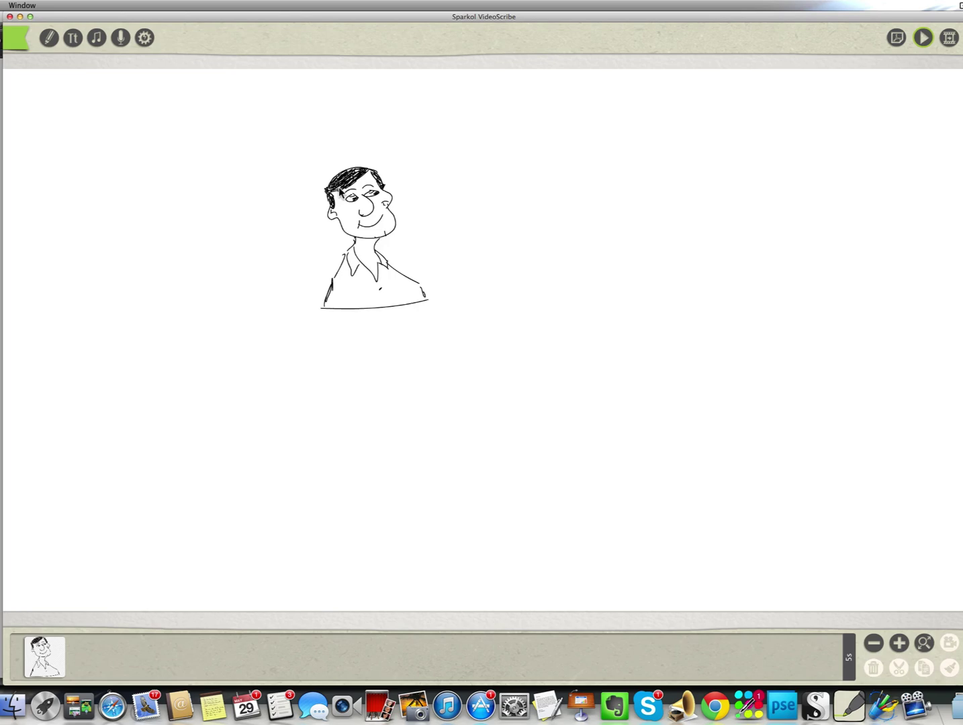
{"action": "left_click", "coordinate": [372, 229]}
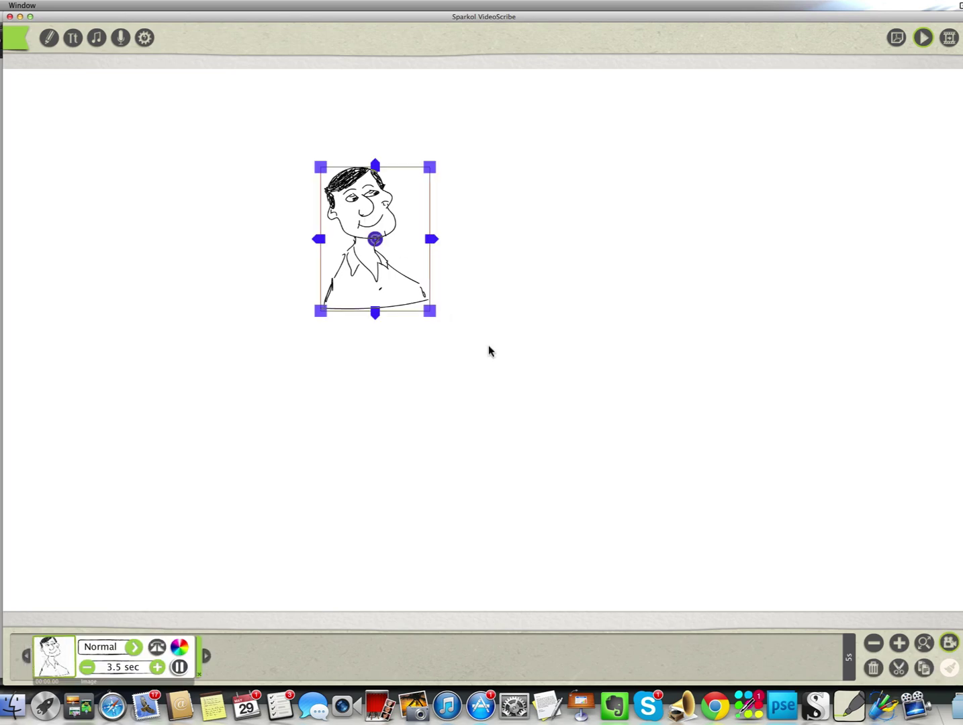
{"action": "left_click", "coordinate": [874, 667]}
Import drawing2.png from the Desktop, turning off keep-original so it's traced at 600px.
{"action": "left_click", "coordinate": [49, 39]}
{"action": "left_click", "coordinate": [62, 197]}
{"action": "left_click", "coordinate": [141, 254]}
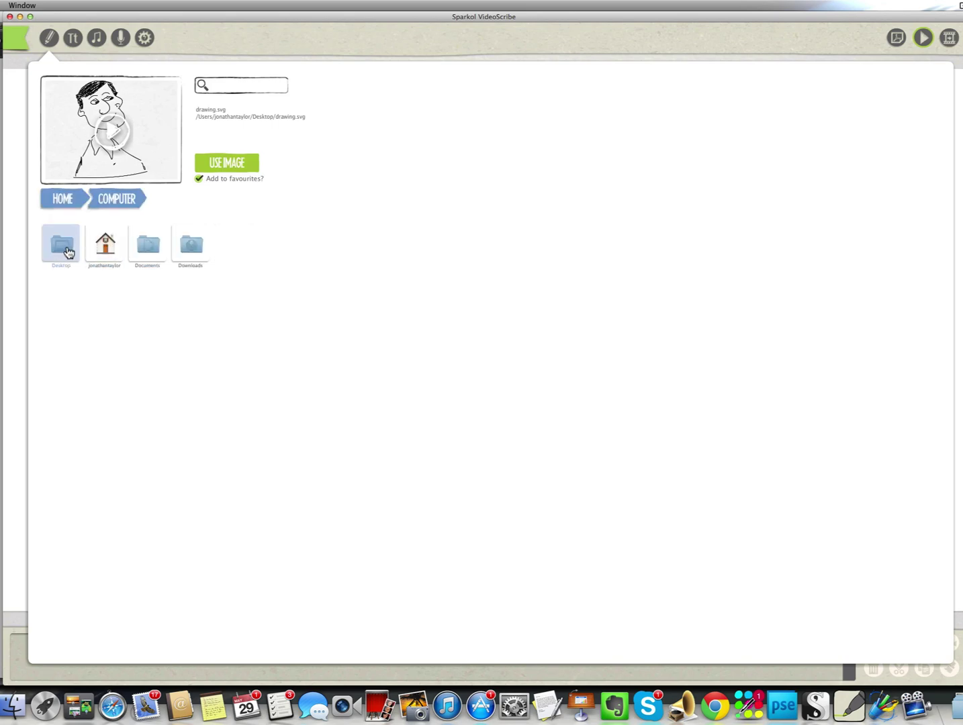
{"action": "left_click", "coordinate": [66, 250]}
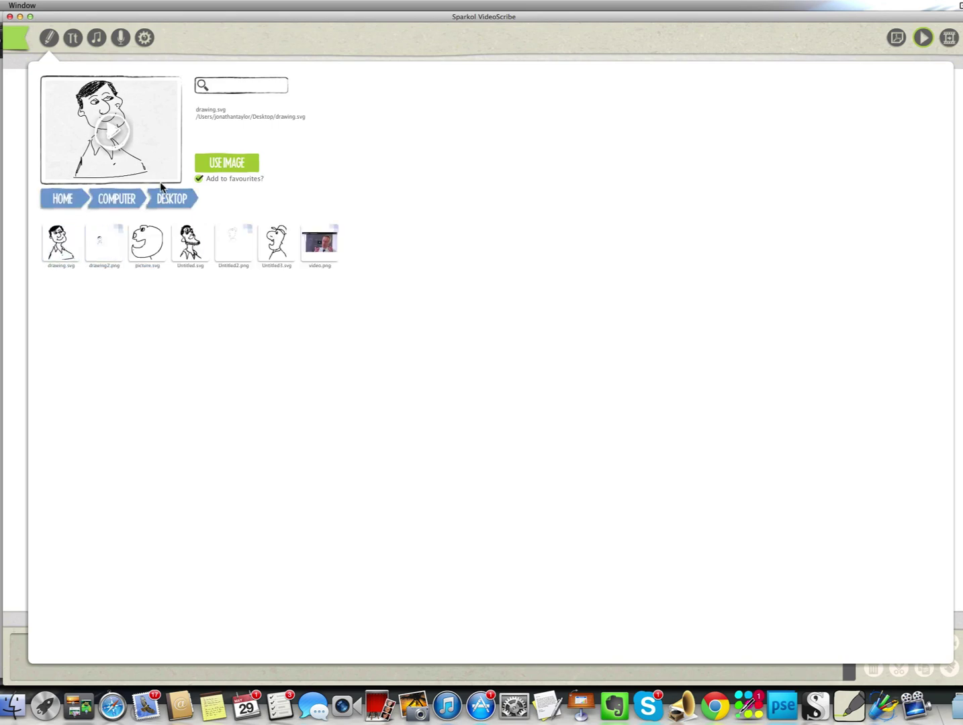
{"action": "left_click", "coordinate": [113, 252]}
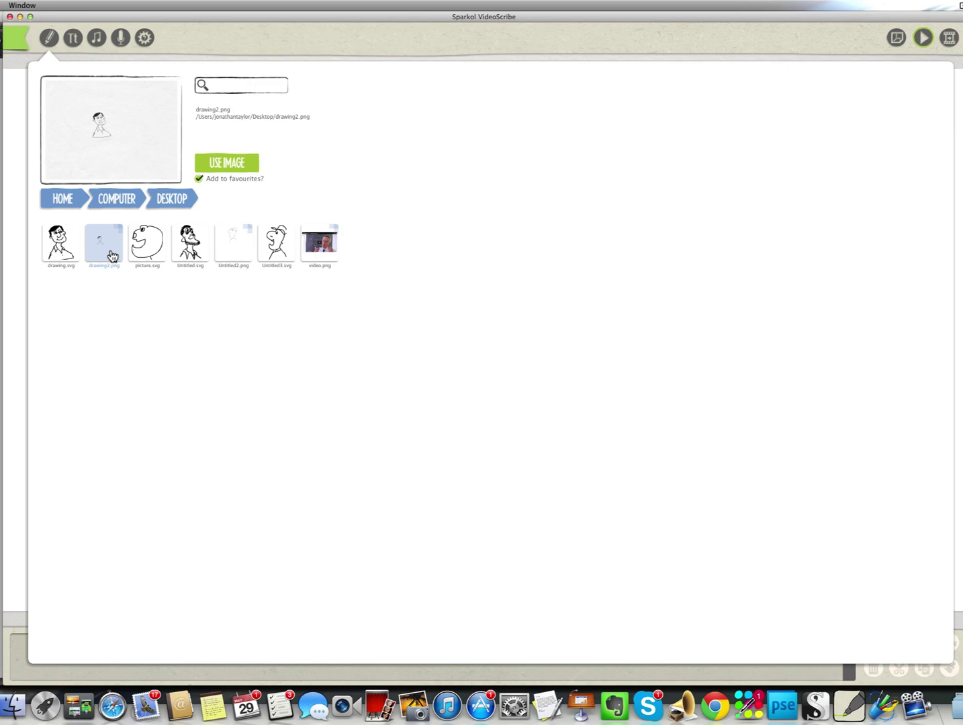
{"action": "left_click", "coordinate": [235, 168]}
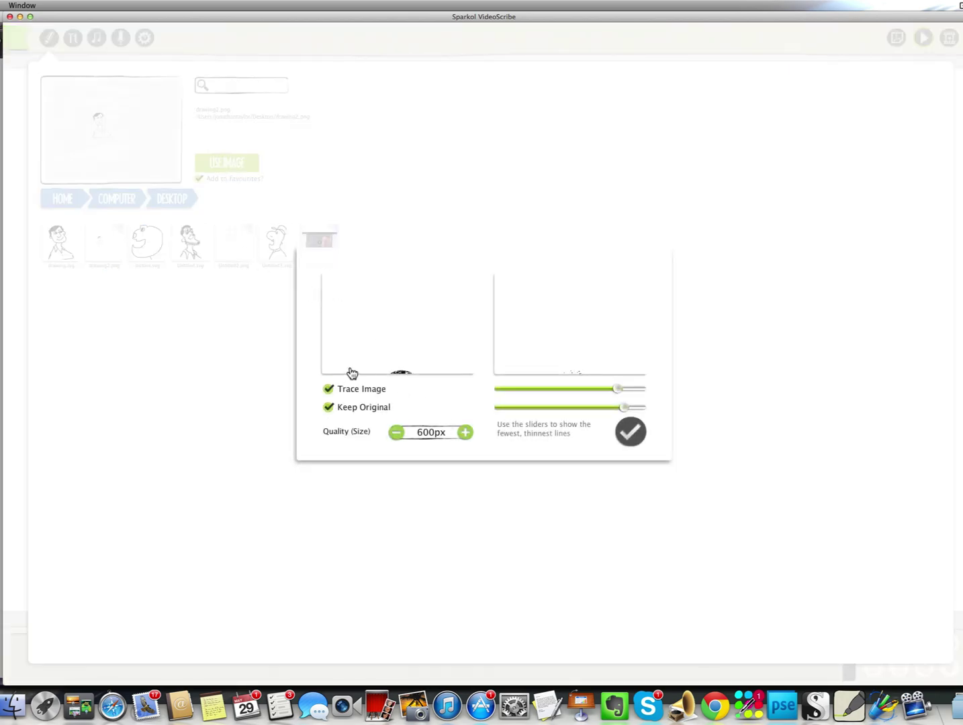
{"action": "left_click", "coordinate": [396, 404]}
Place the traced drawing2.png man, enlarge and raise it, set 3.5 s draw time, and play.
{"action": "left_click", "coordinate": [635, 440]}
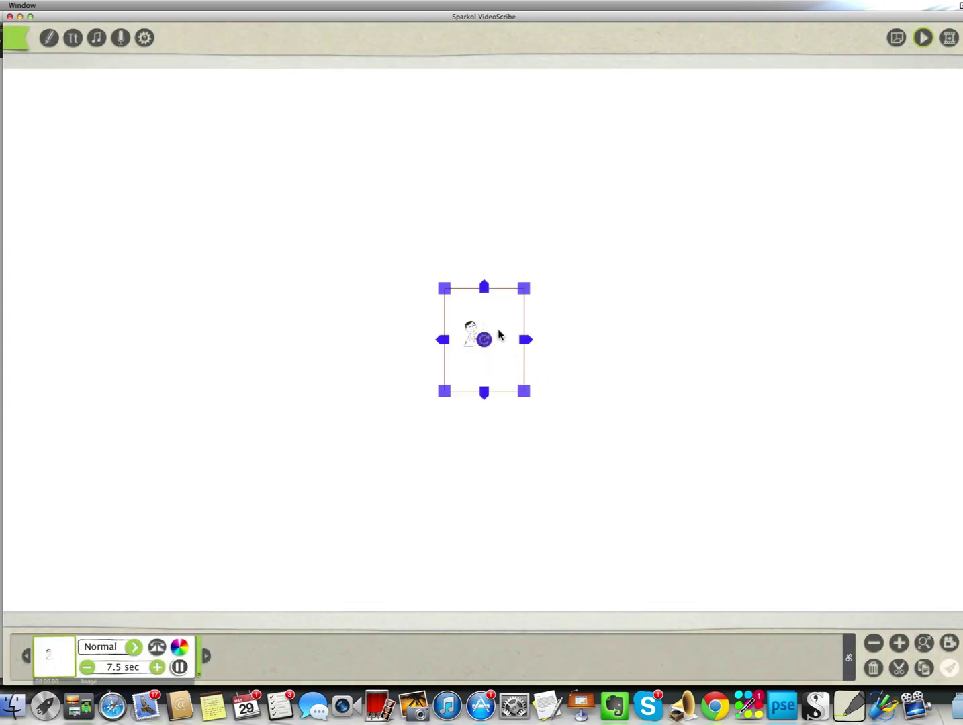
{"action": "left_click_drag", "start_coordinate": [441, 291], "coordinate": [220, 164]}
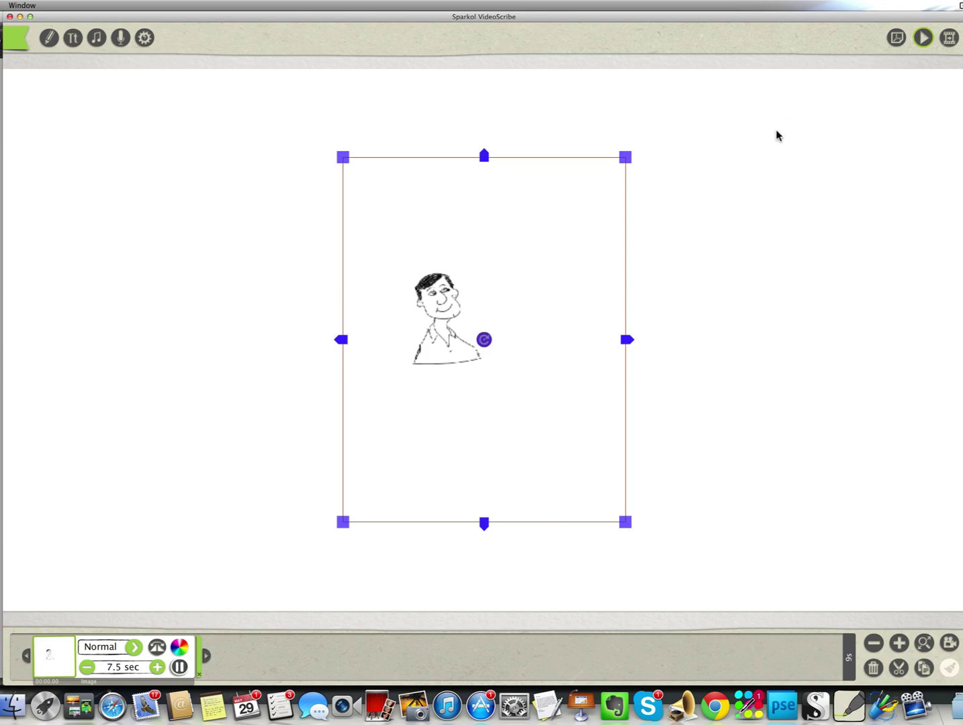
{"action": "left_click", "coordinate": [195, 535]}
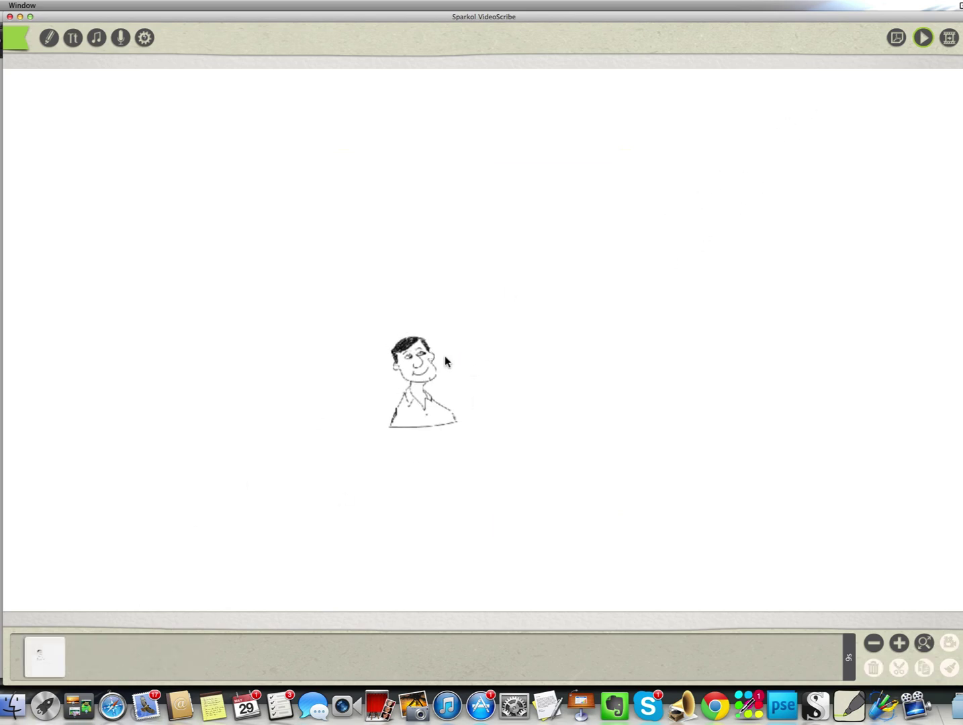
{"action": "left_click_drag", "start_coordinate": [410, 355], "coordinate": [478, 178]}
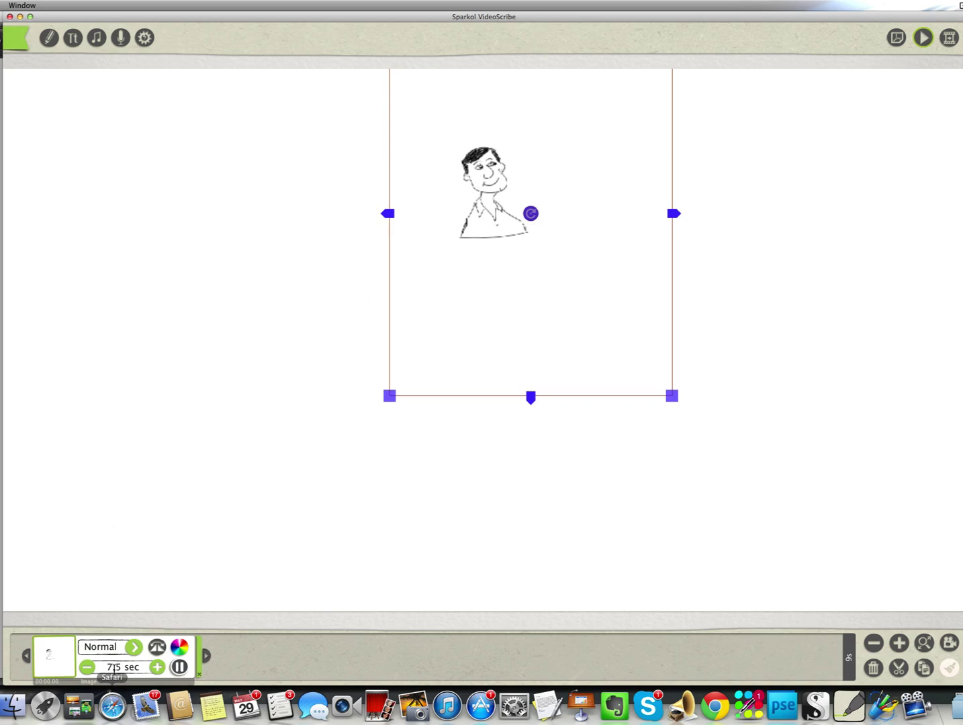
{"action": "left_click", "coordinate": [122, 667]}
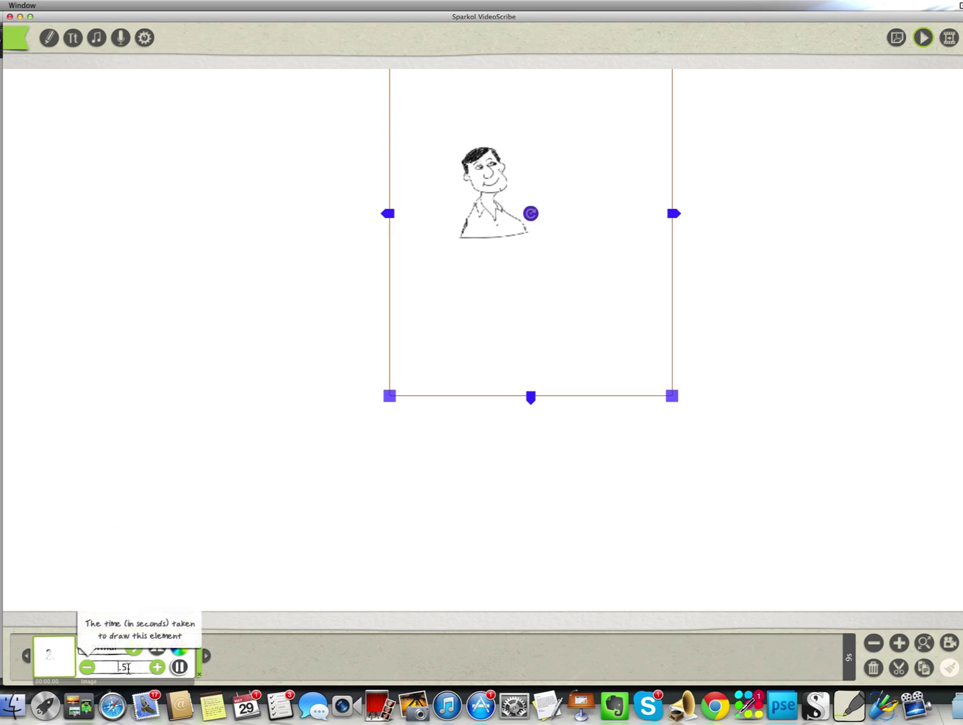
{"action": "left_click", "coordinate": [923, 39]}
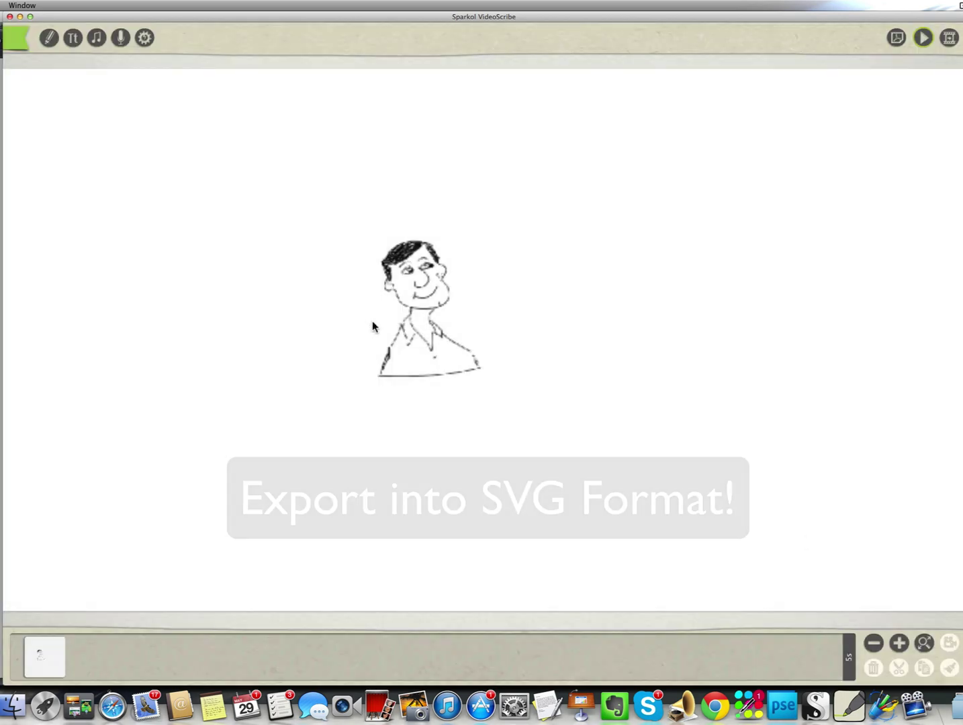
Permanently delete the PNG man sketch.
{"action": "left_click", "coordinate": [372, 327]}
{"action": "left_click", "coordinate": [873, 667]}
{"action": "left_click", "coordinate": [411, 382]}
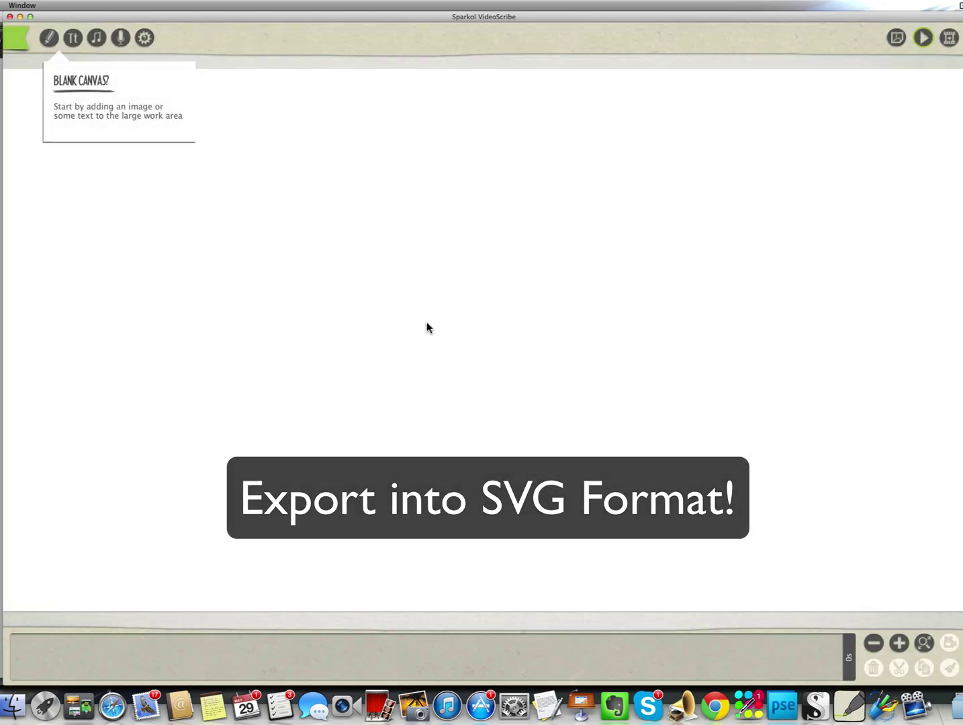
Re-import drawing.svg from the Desktop and enlarge it around its centre.
{"action": "left_click", "coordinate": [50, 41]}
{"action": "left_click", "coordinate": [67, 198]}
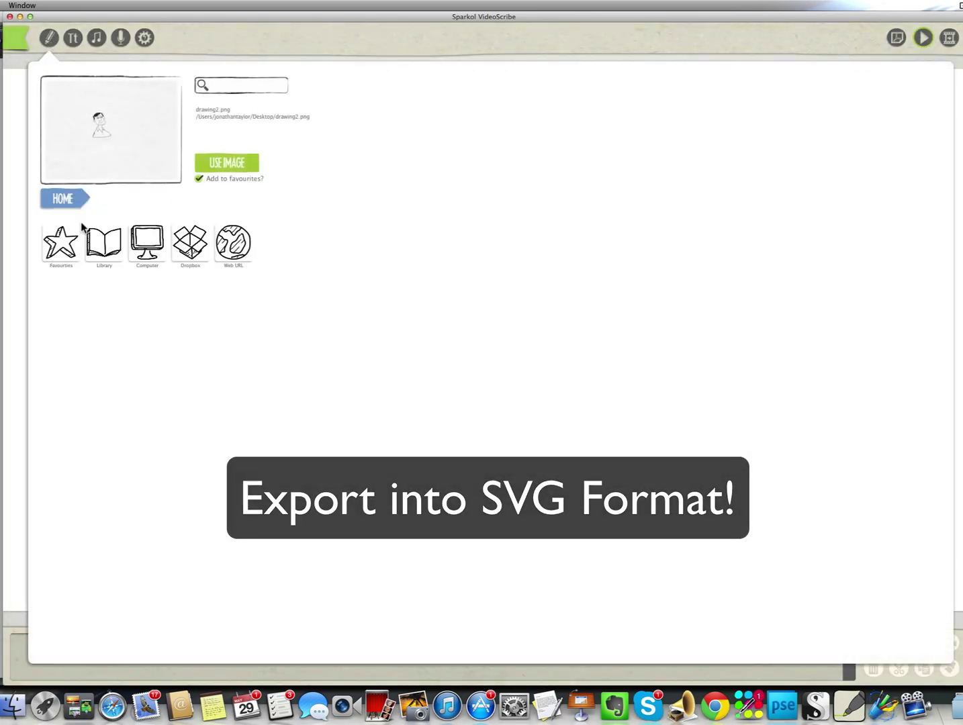
{"action": "left_click", "coordinate": [143, 257]}
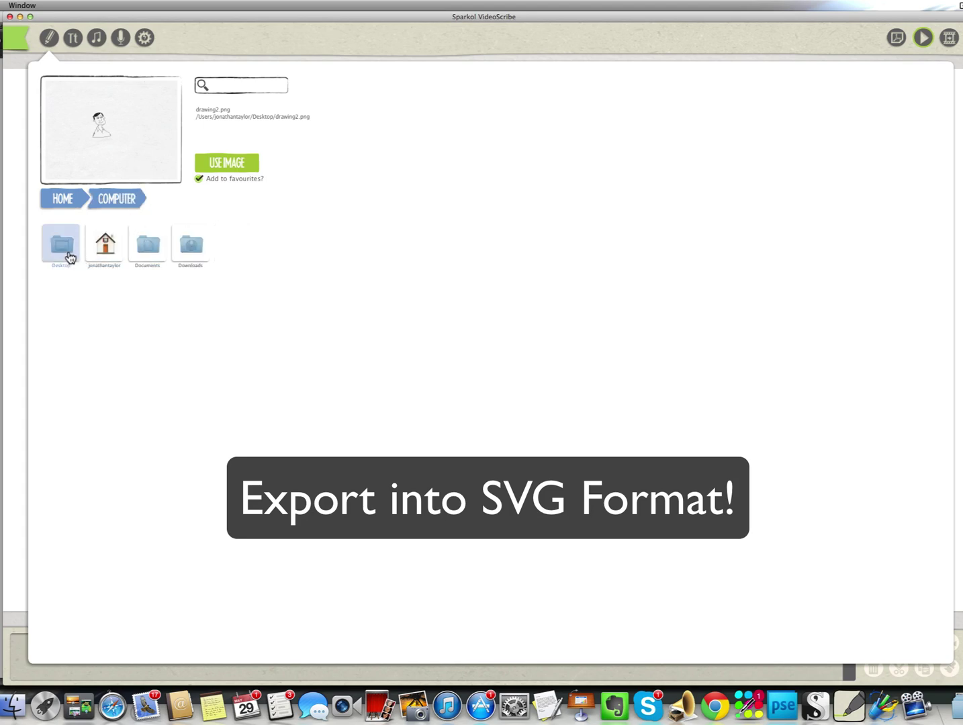
{"action": "left_click", "coordinate": [62, 252]}
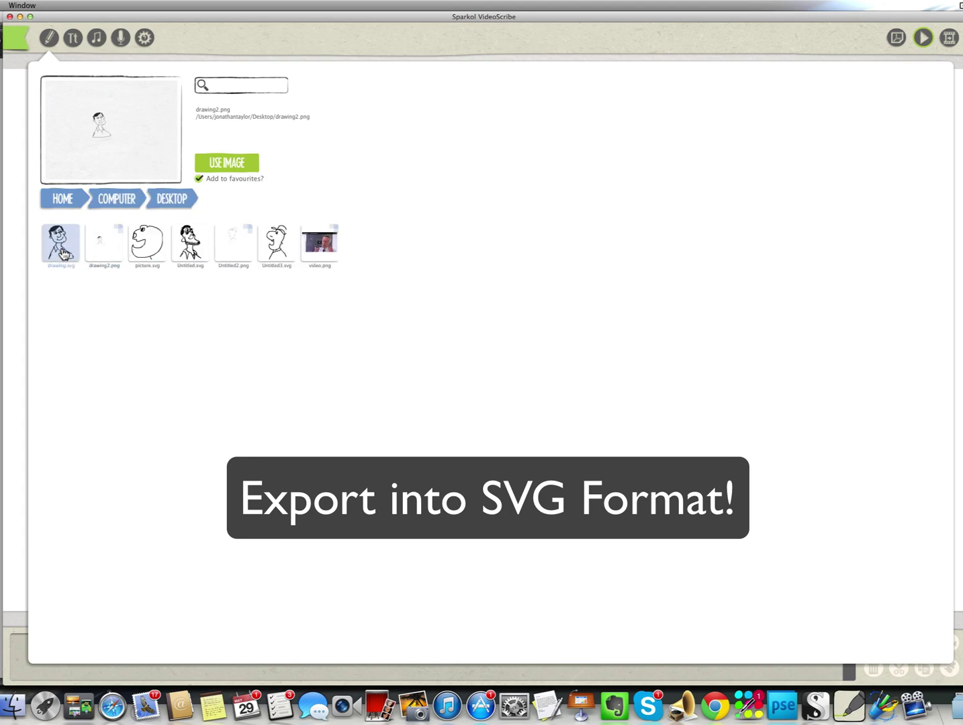
{"action": "left_click", "coordinate": [62, 248]}
{"action": "left_click", "coordinate": [226, 163]}
{"action": "left_click", "coordinate": [249, 165]}
{"action": "left_click", "coordinate": [466, 314]}
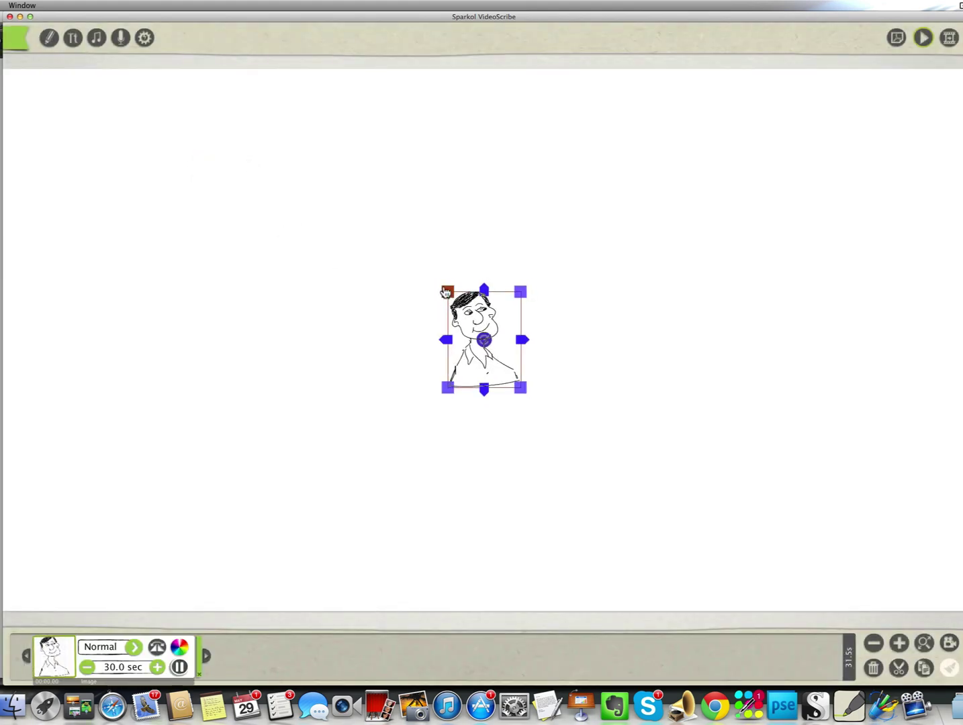
{"action": "mouse_move", "coordinate": [446, 288]}
{"action": "left_mouse_down"}
{"action": "mouse_move", "coordinate": [331, 199]}
{"action": "mouse_move", "coordinate": [402, 249]}
{"action": "mouse_move", "coordinate": [409, 243]}
{"action": "left_mouse_up"}
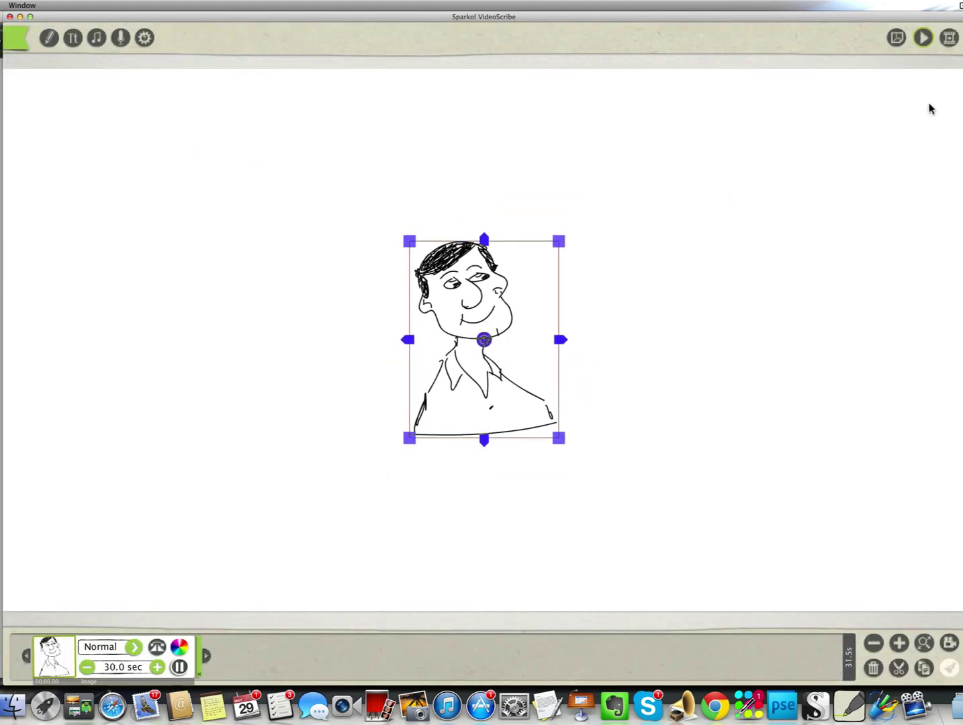
Switch the drawing hand to Adult Whiteboard and play the scribe preview.
{"action": "left_click", "coordinate": [145, 38]}
{"action": "left_click", "coordinate": [174, 109]}
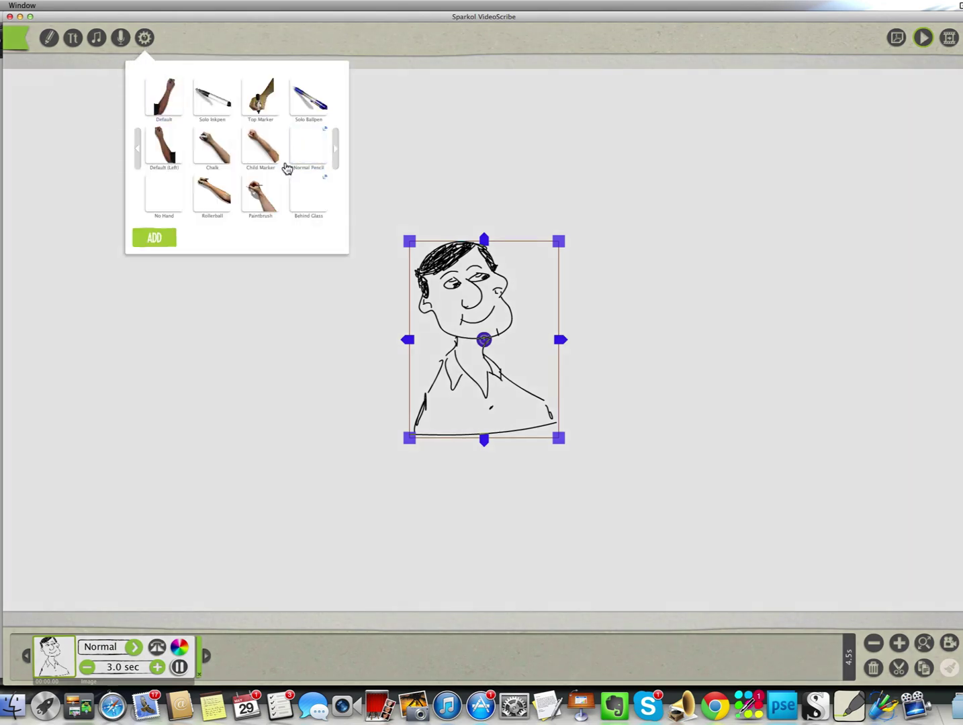
{"action": "scroll", "coordinate": [318, 124], "scroll_direction": "right", "scroll_amount": 5}
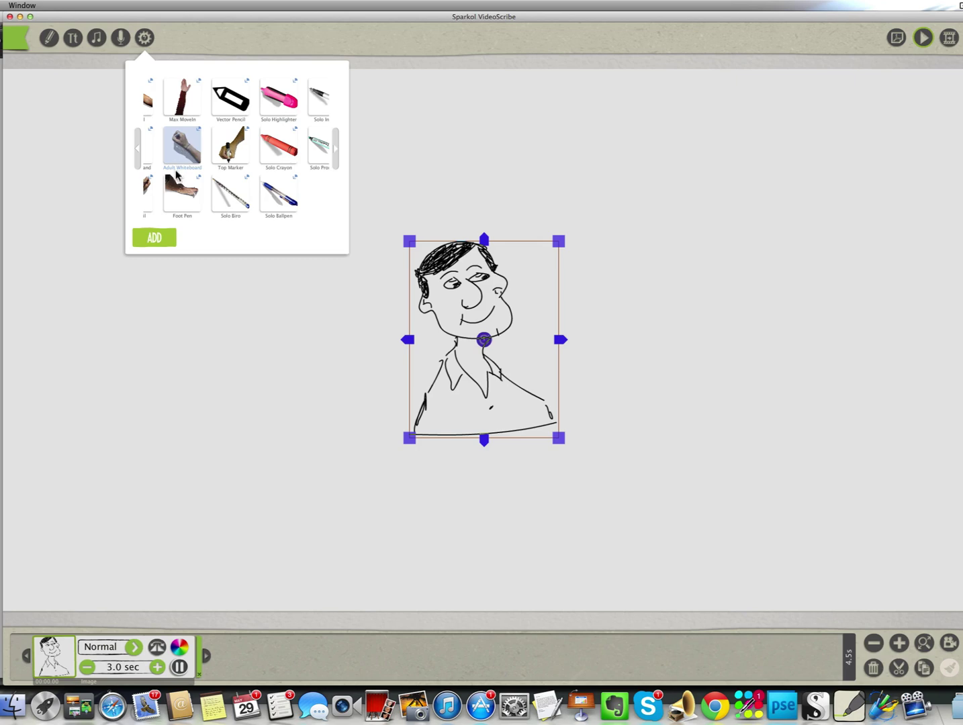
{"action": "left_click", "coordinate": [186, 148]}
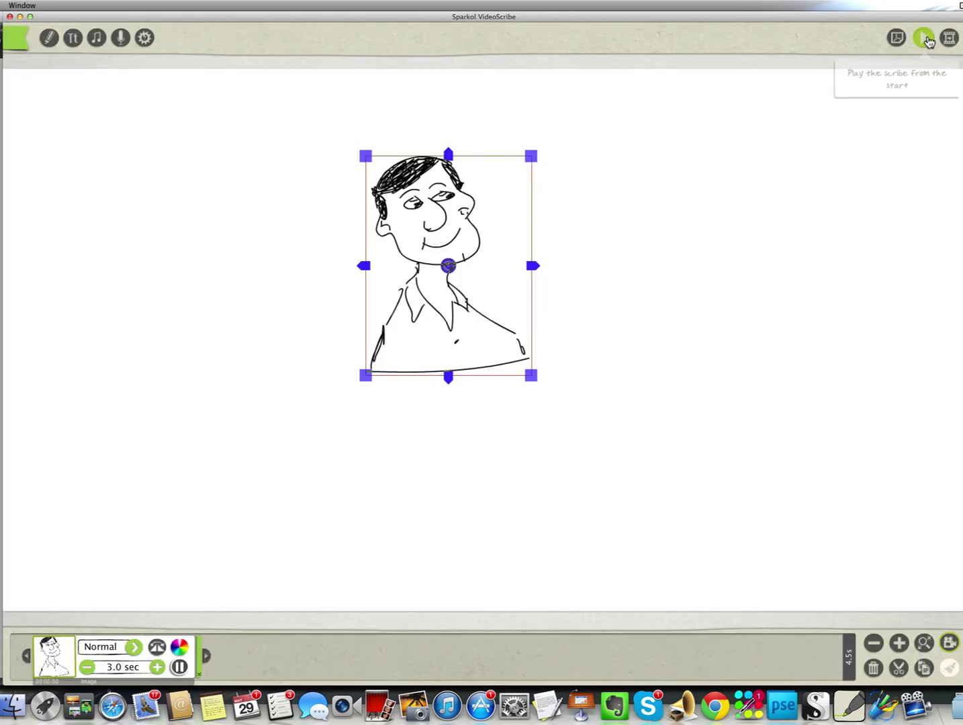
{"action": "left_click", "coordinate": [926, 39]}
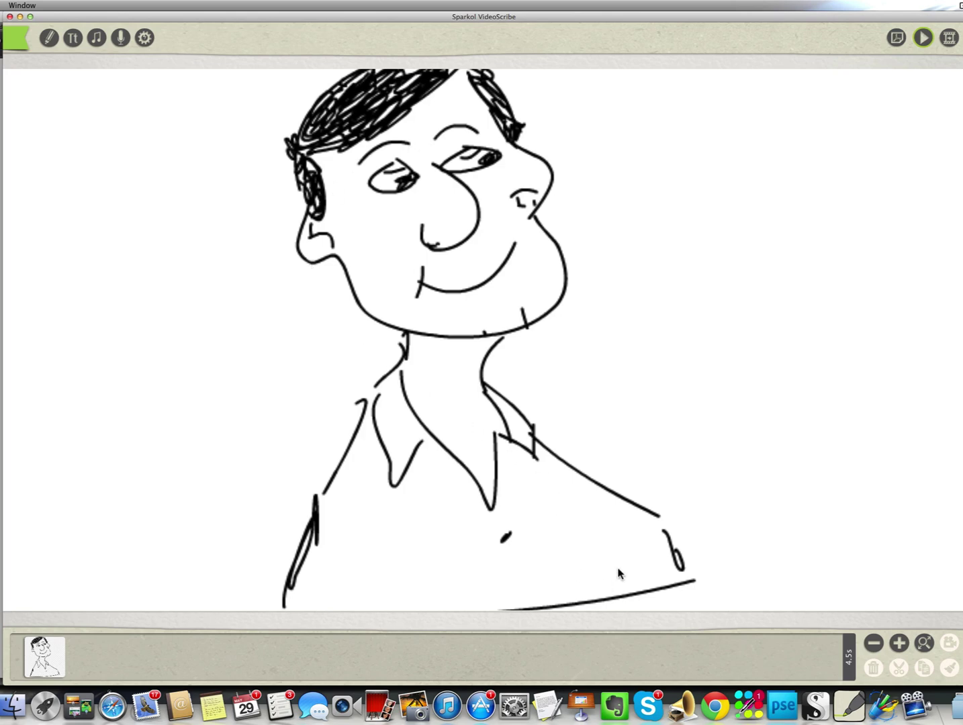
Briefly show the iDraw man drawing, then bring up the alternativeTo Inkscape page in Chrome.
{"action": "left_click", "coordinate": [885, 707]}
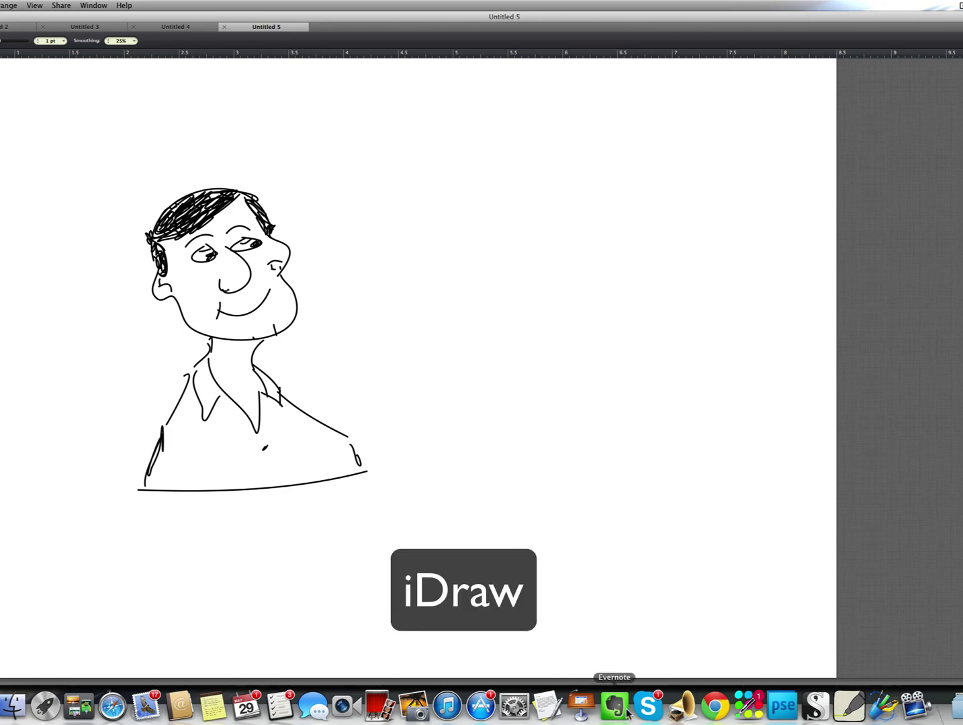
{"action": "left_click", "coordinate": [713, 708]}
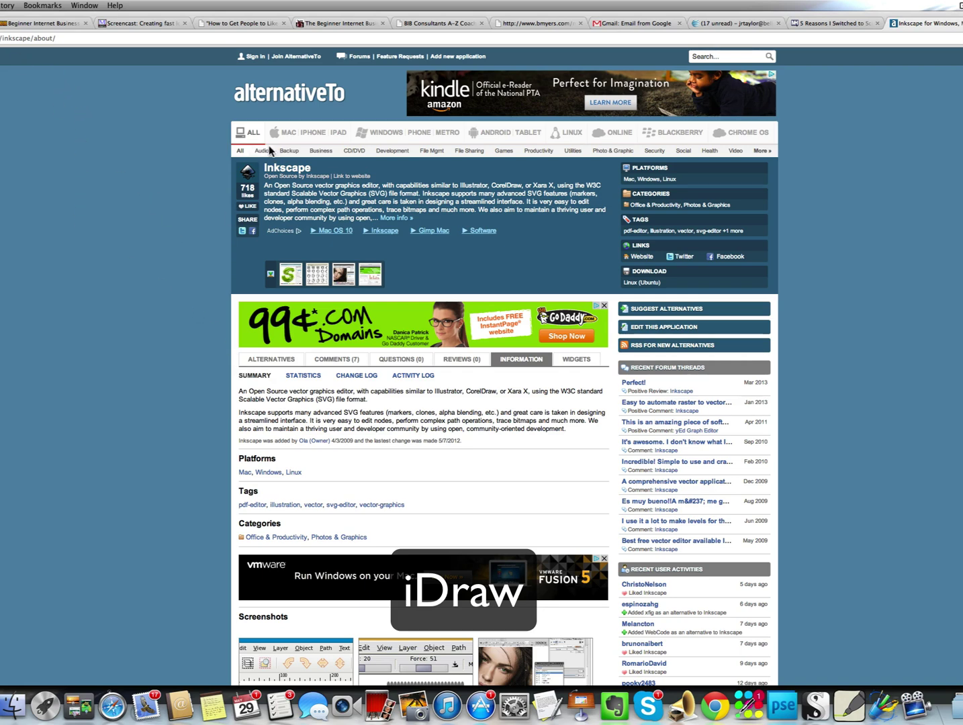
Highlight the Inkscape title on alternativeTo's Inkscape page.
{"action": "scroll", "coordinate": [269, 152], "scroll_direction": "down", "scroll_amount": 3}
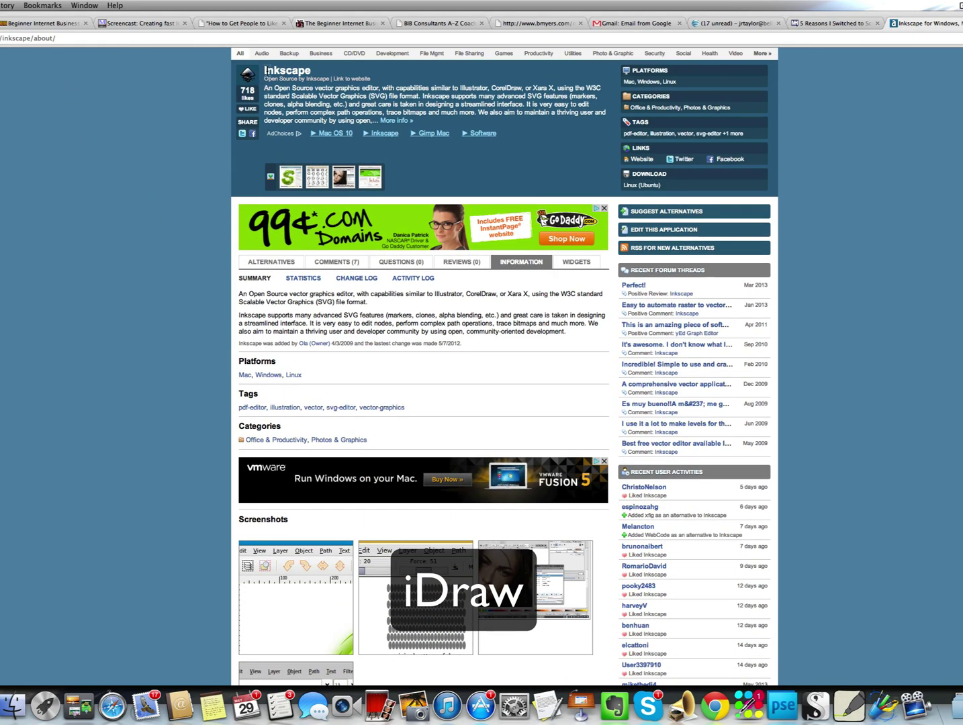
{"action": "double_click", "coordinate": [266, 70]}
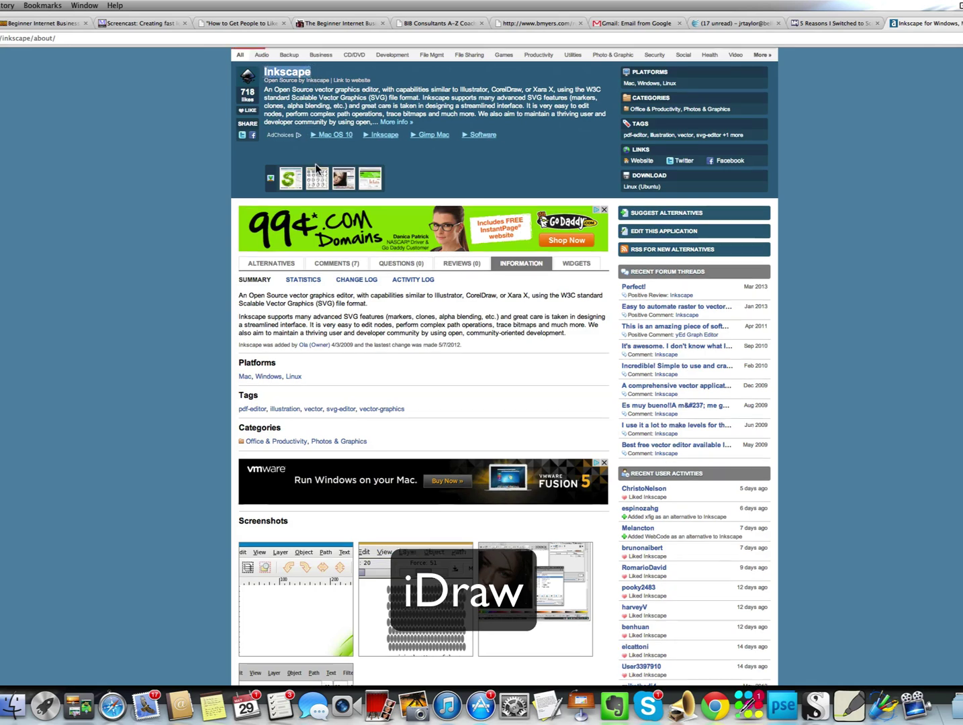
{"action": "scroll", "coordinate": [317, 165], "scroll_direction": "up", "scroll_amount": 3}
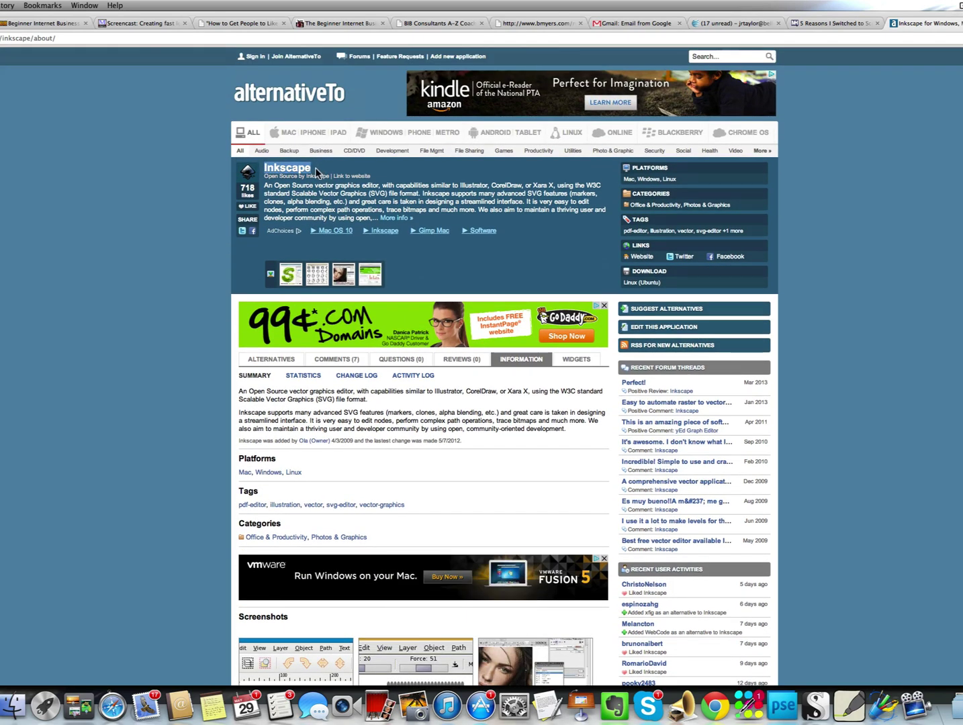
{"action": "left_click", "coordinate": [316, 167]}
{"action": "double_click", "coordinate": [273, 167]}
{"action": "scroll", "coordinate": [321, 170], "scroll_direction": "down", "scroll_amount": 5}
{"action": "scroll", "coordinate": [322, 171], "scroll_direction": "up", "scroll_amount": 5}
Switch from the browser back to iDraw's Untitled 5 man portrait drawing.
{"action": "left_click", "coordinate": [882, 707]}
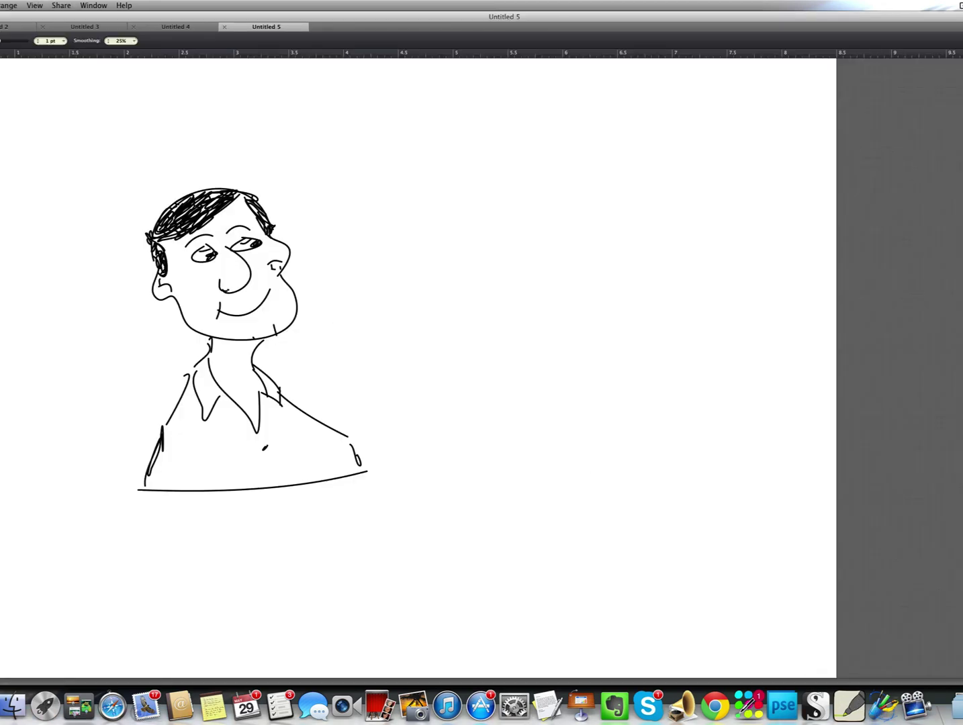